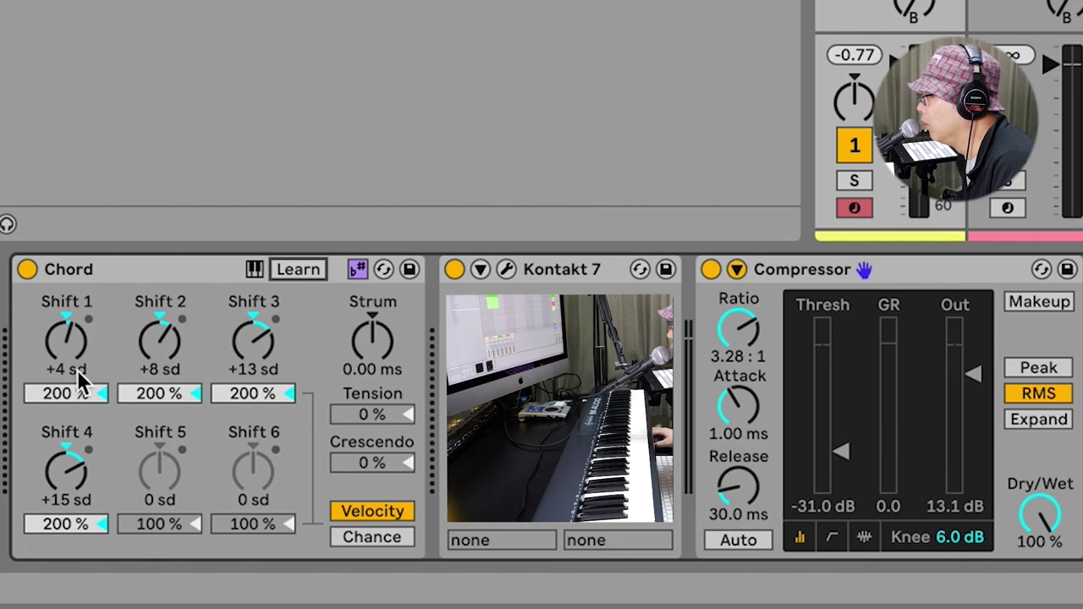
- Lower the Chord device's velocities to 91% for Shift 1, 99% for Shift 2, 94% for Shift 3 and 91% for Shift 4
left_click_drag(53, 392, 53, 483)
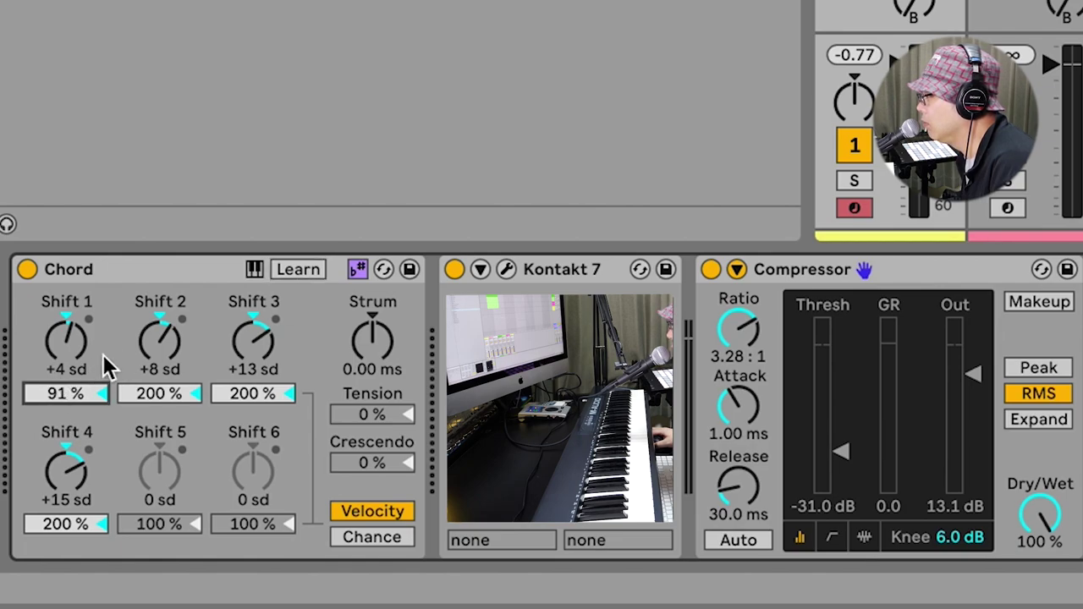
left_click_drag(163, 385, 163, 471)
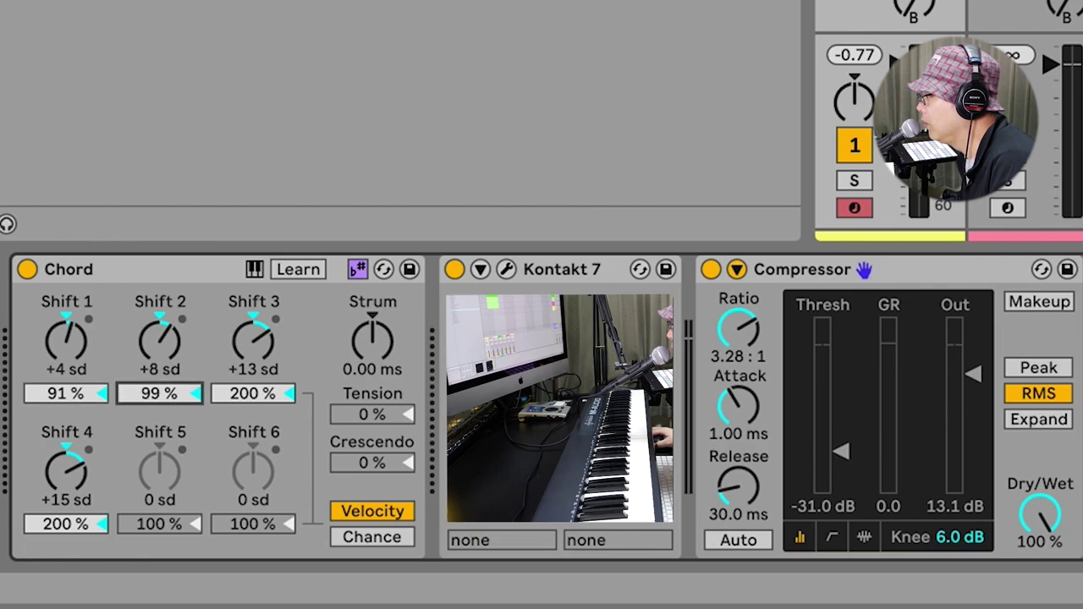
left_click_drag(244, 392, 244, 481)
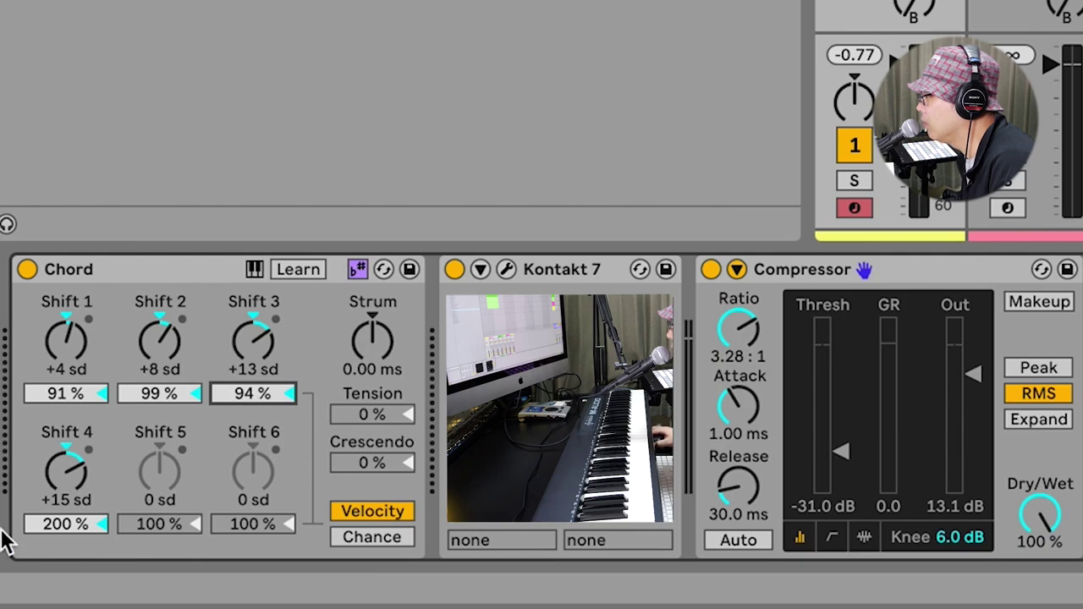
left_click_drag(53, 529, 53, 598)
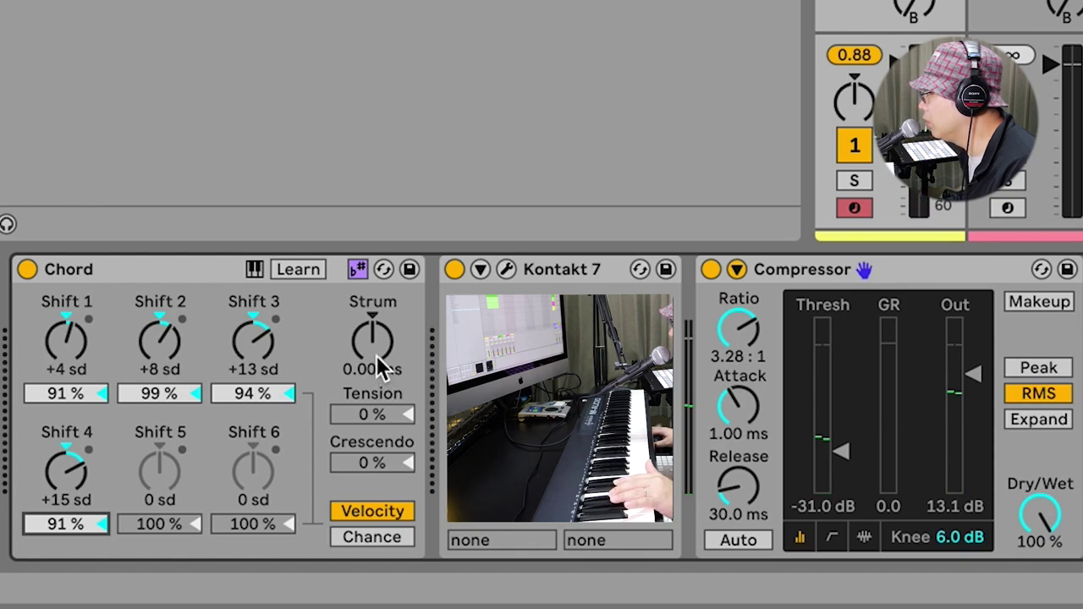
- Try Chord strum times of 400 ms, -400 ms and 22.7 ms, ending on a longer positive strum
left_click_drag(376, 356, 376, 309)
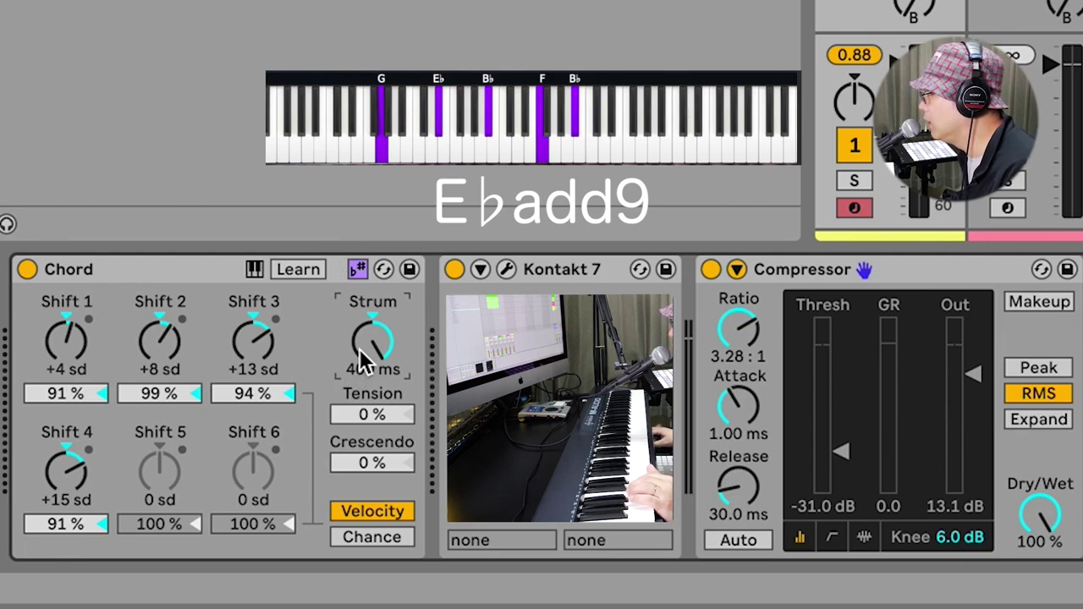
left_click_drag(373, 341, 373, 436)
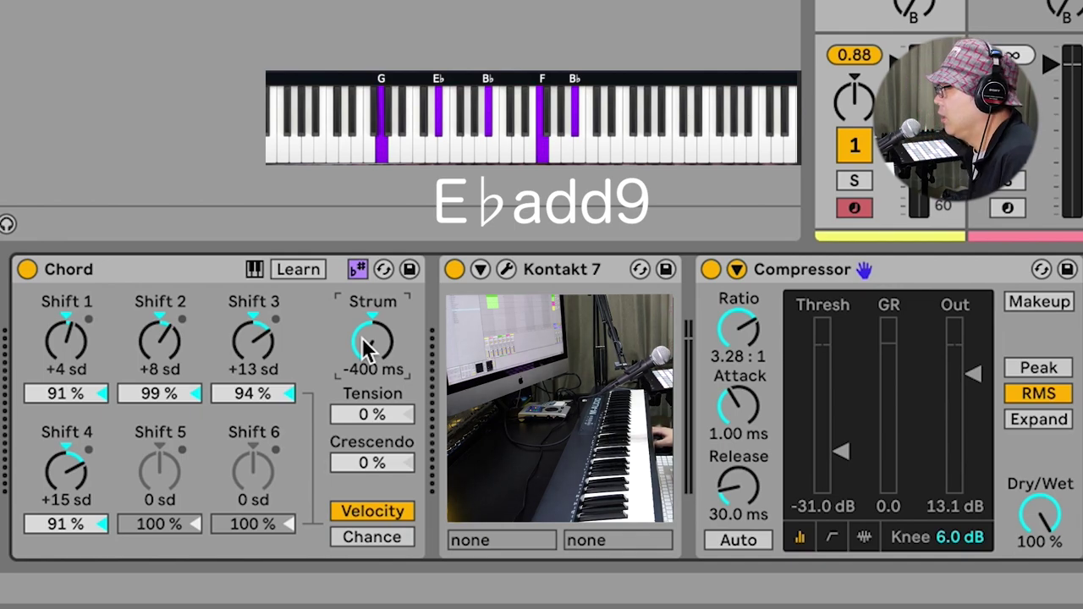
left_click_drag(371, 347, 371, 315)
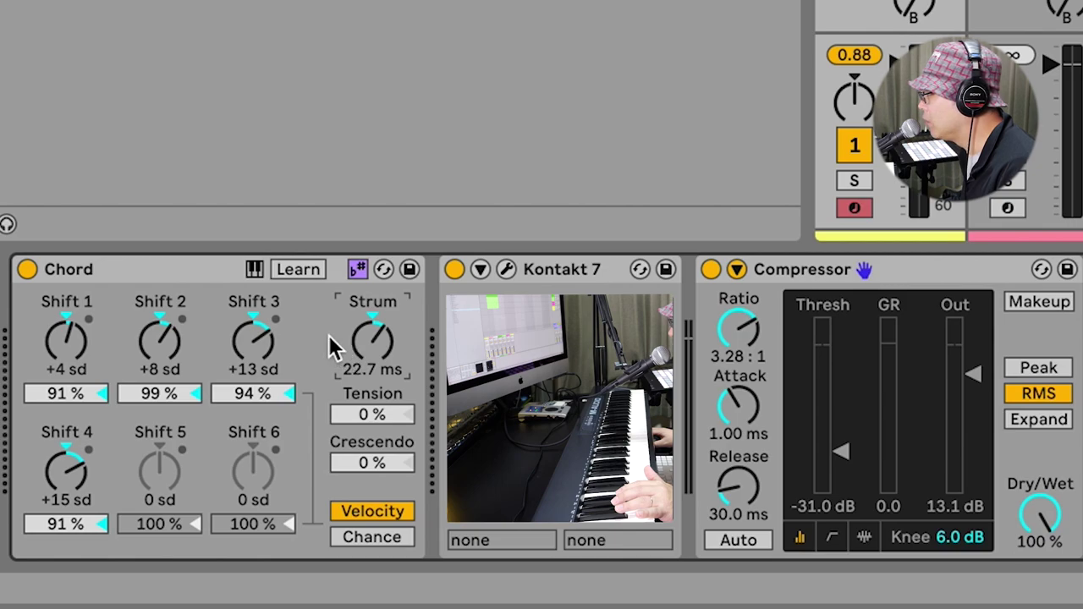
left_click_drag(346, 352, 346, 280)
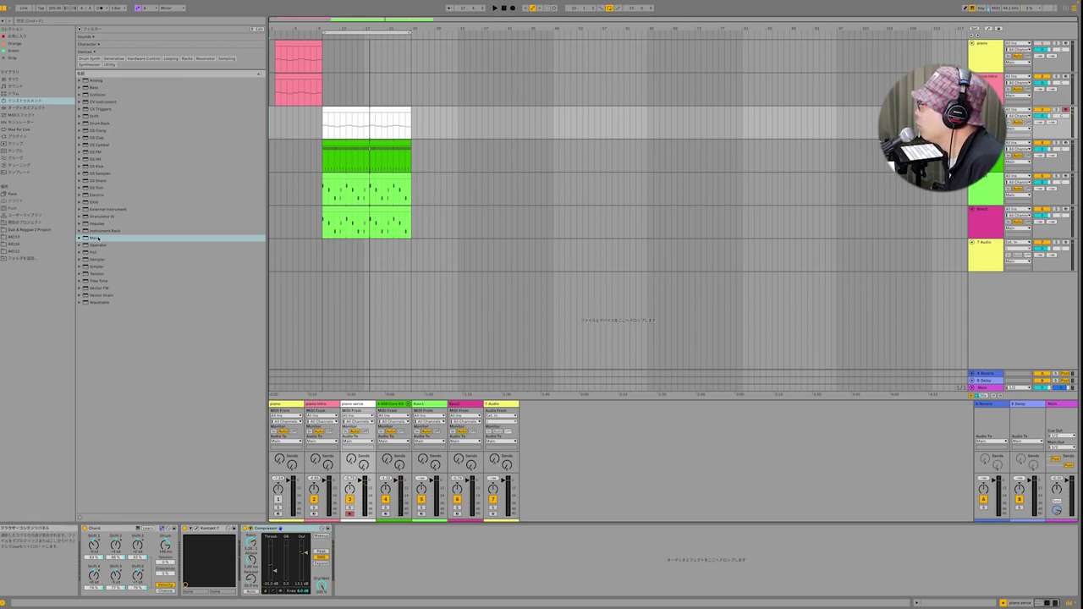
- Select the Bass2 clip, open the track's Kontakt 7 plug-in window, and turn off the track's solo
left_click(390, 212)
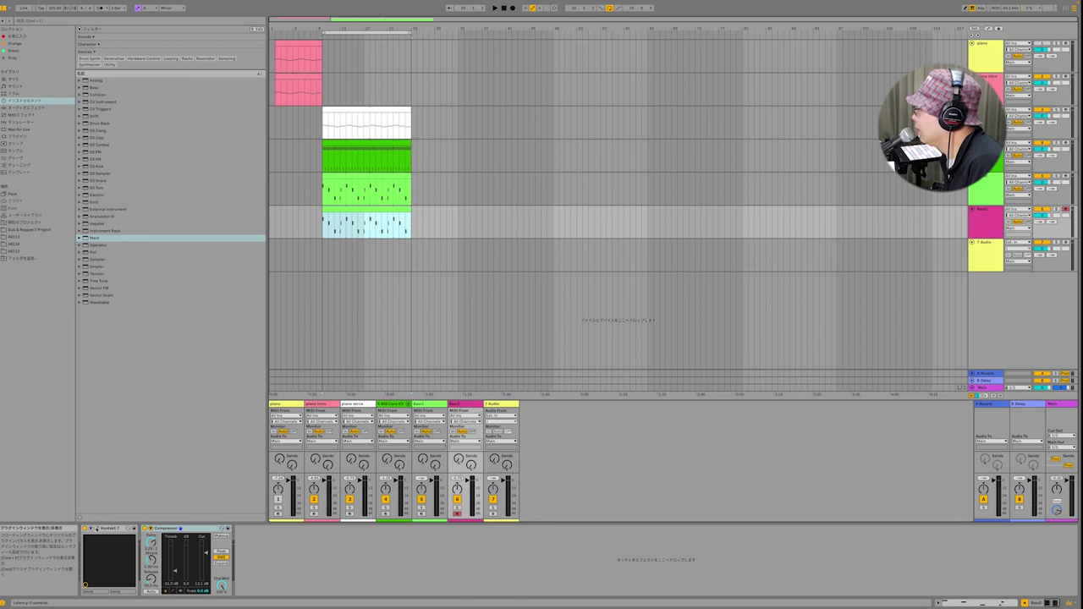
left_click(96, 528)
left_click_drag(804, 4, 698, 87)
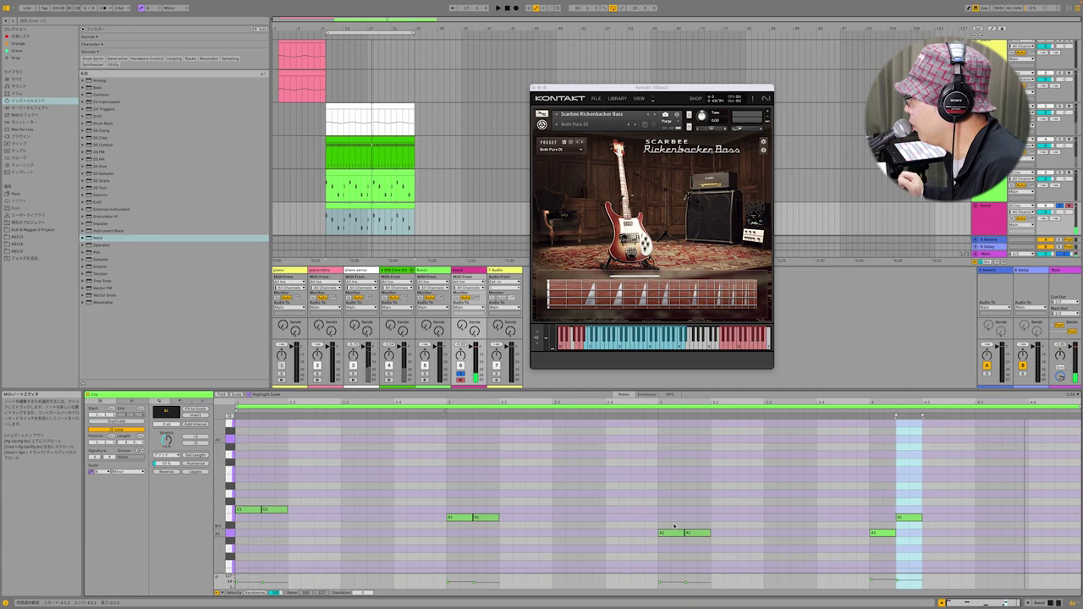
left_click(1060, 206)
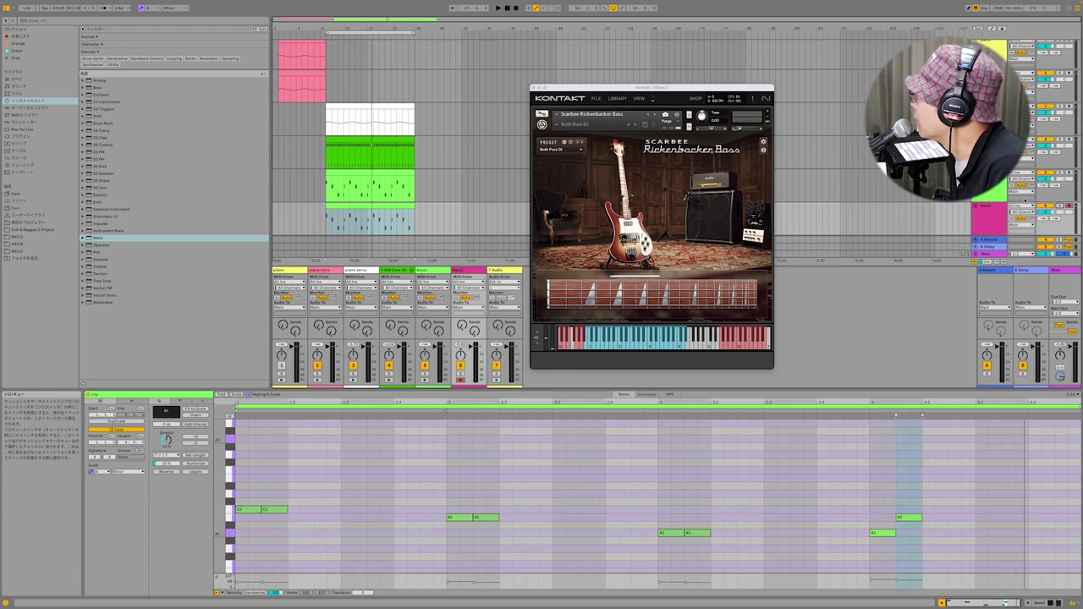
- Select the clip on the Bass1 track and show that track's device chain
left_click(380, 172)
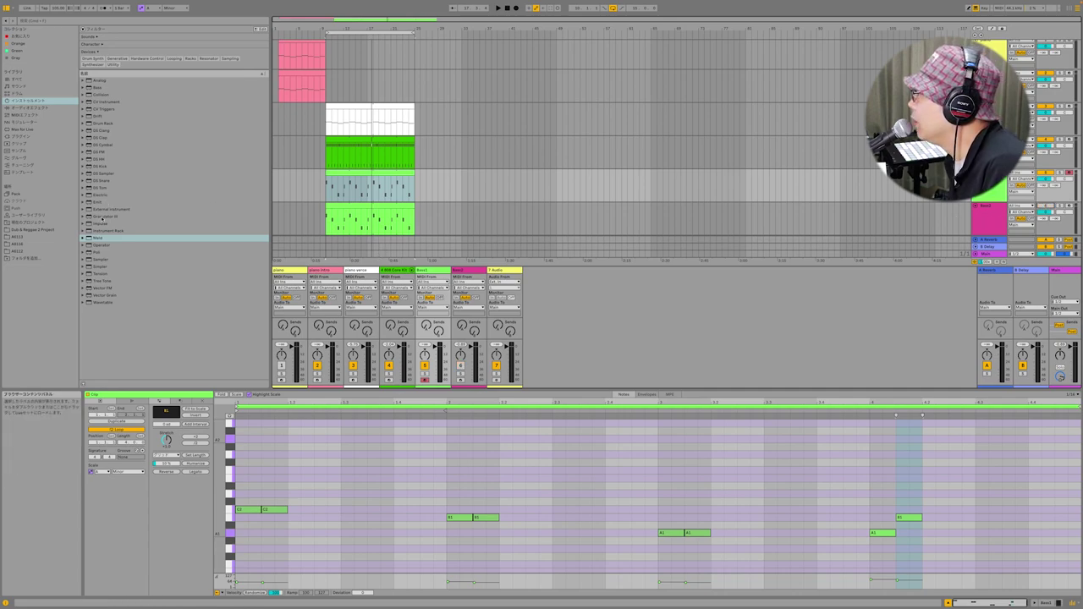
left_click(370, 173)
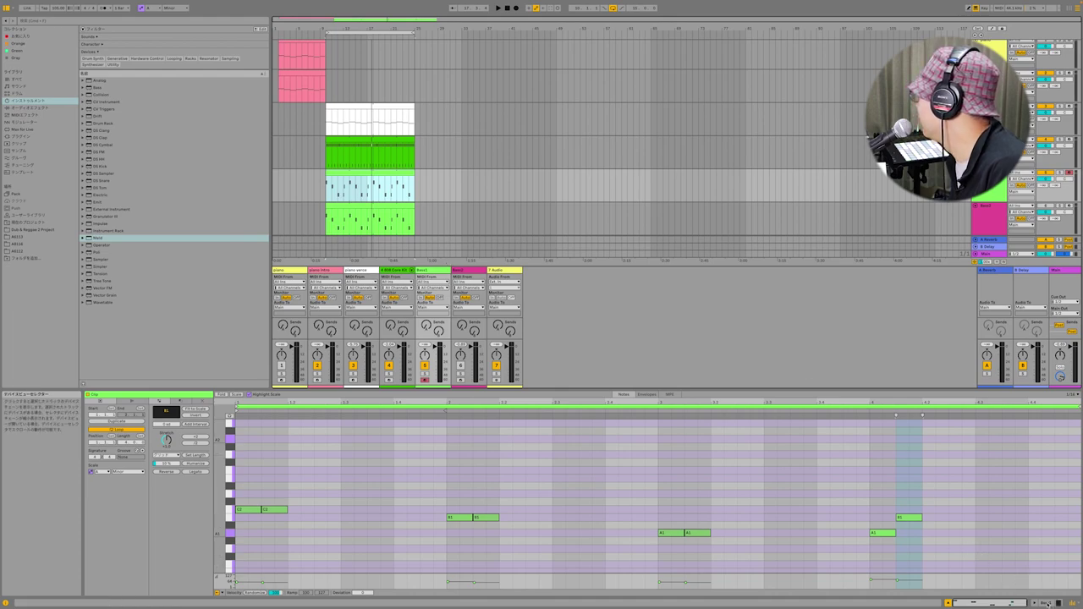
left_click(1046, 603)
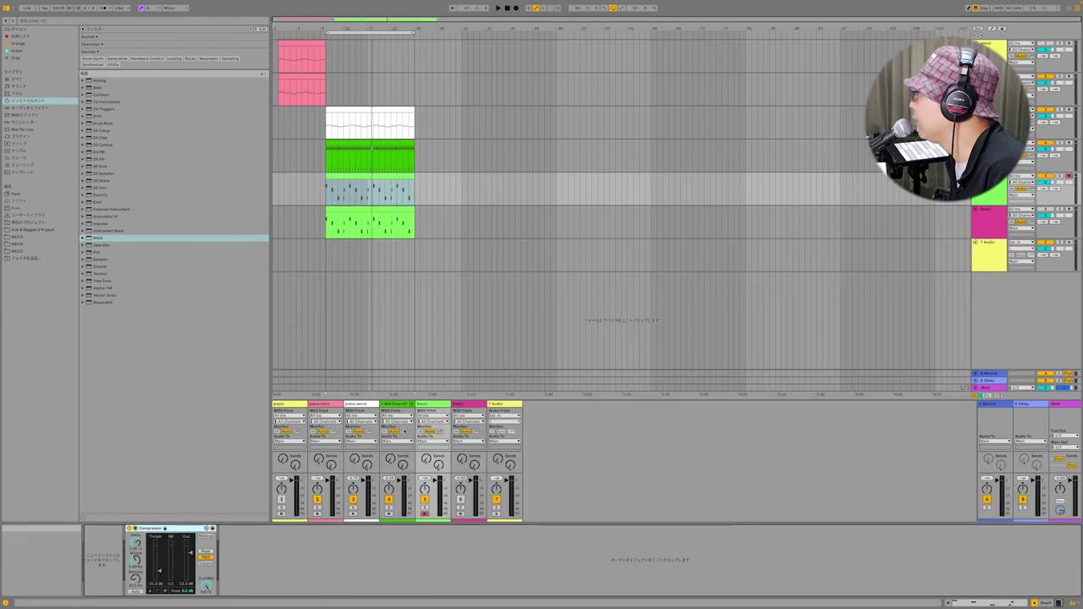
- Look through the presets listed under the Meld instrument, and collapse the preset list
left_click(83, 238)
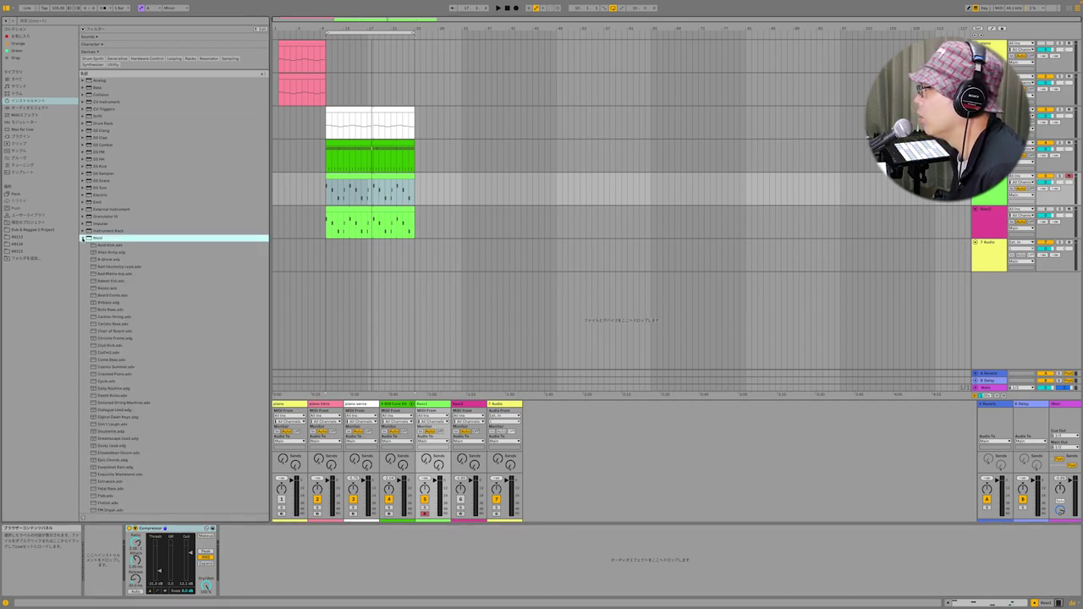
scroll(103, 297, "down", 20)
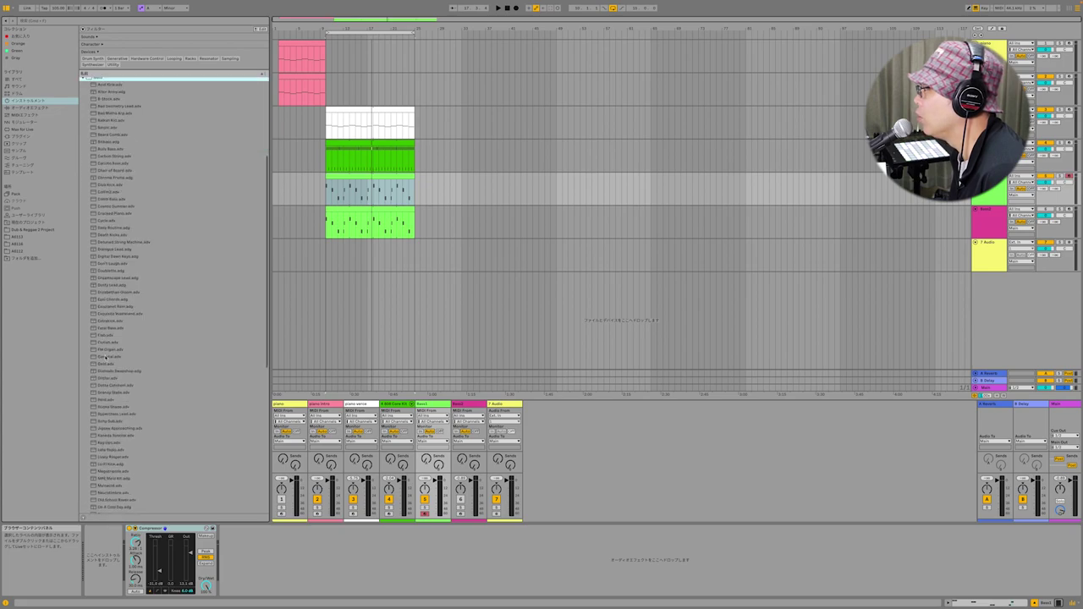
scroll(108, 364, "up", 20)
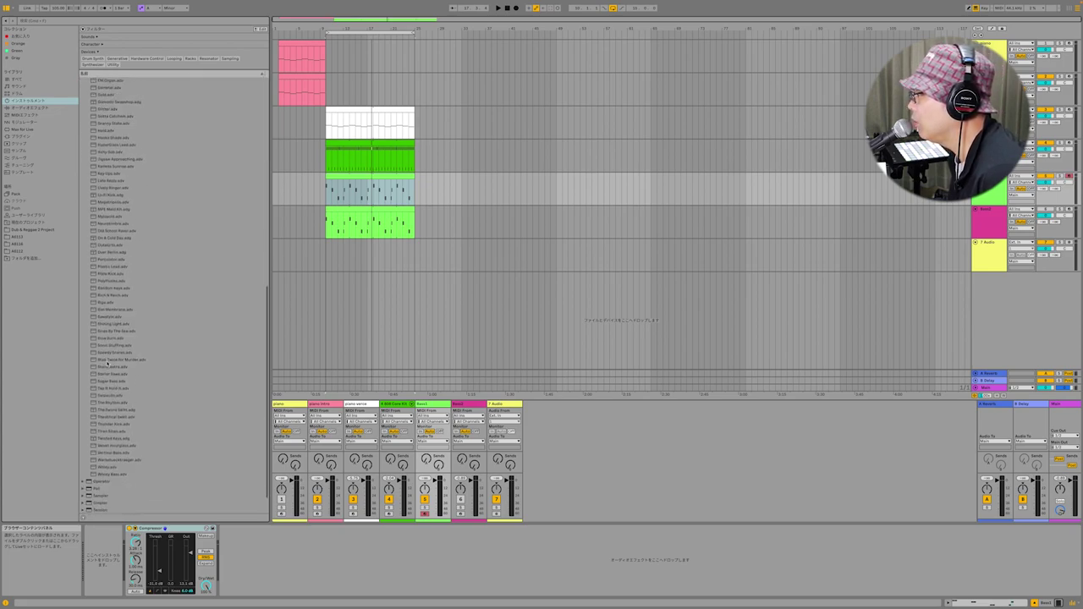
scroll(105, 347, "up", 4)
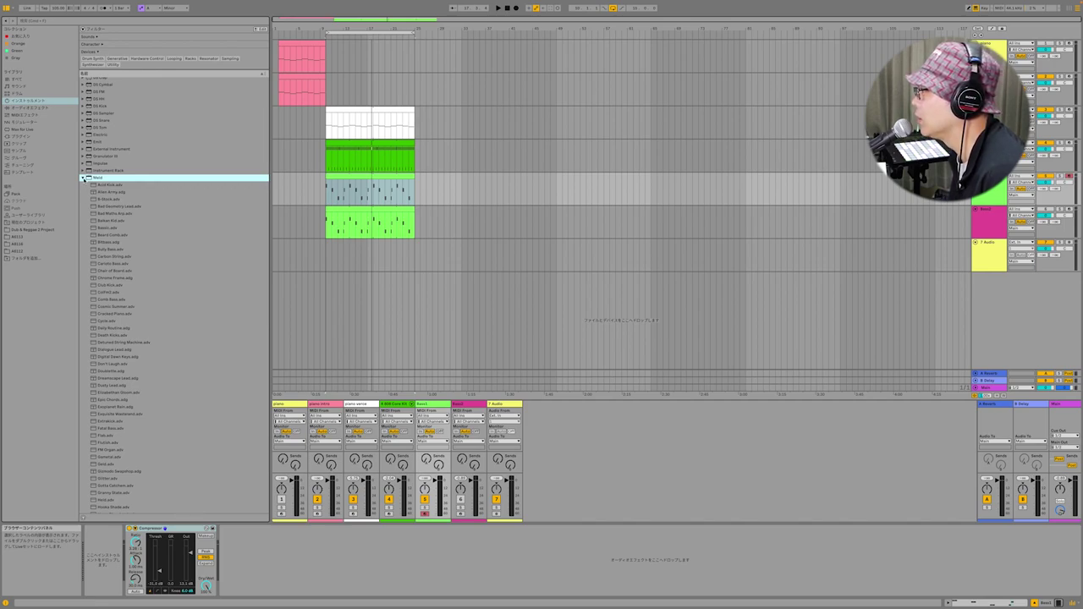
left_click(83, 177)
- Switch to the web browser's Ableton Live 12 page and highlight the Meld heading and first paragraph while reading them
mouse_move(38, 4)
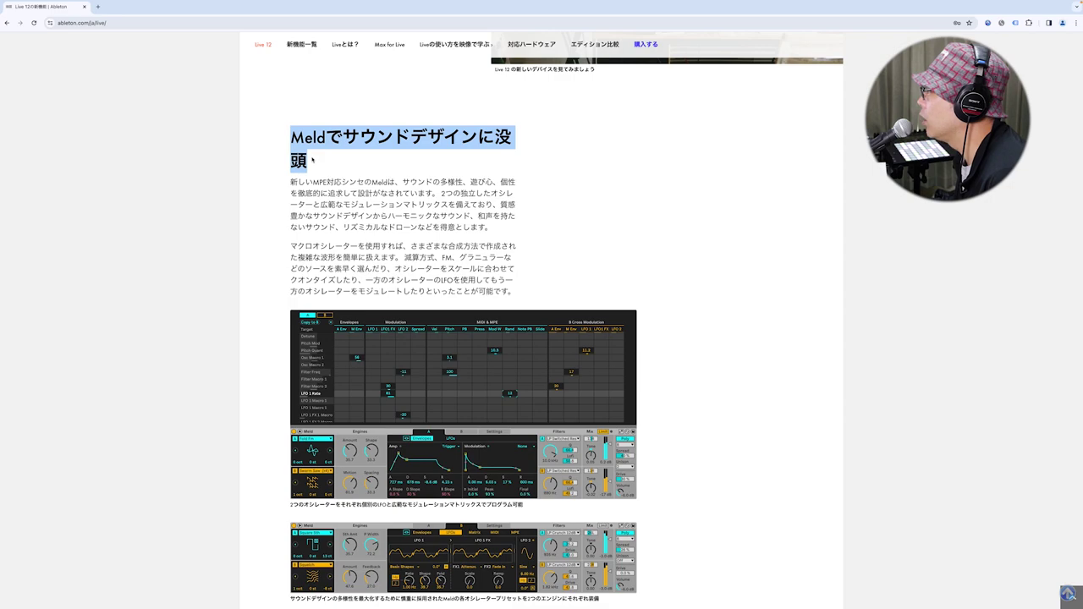
left_click(291, 137)
left_click_drag(292, 137, 481, 154)
left_click_drag(288, 182, 516, 192)
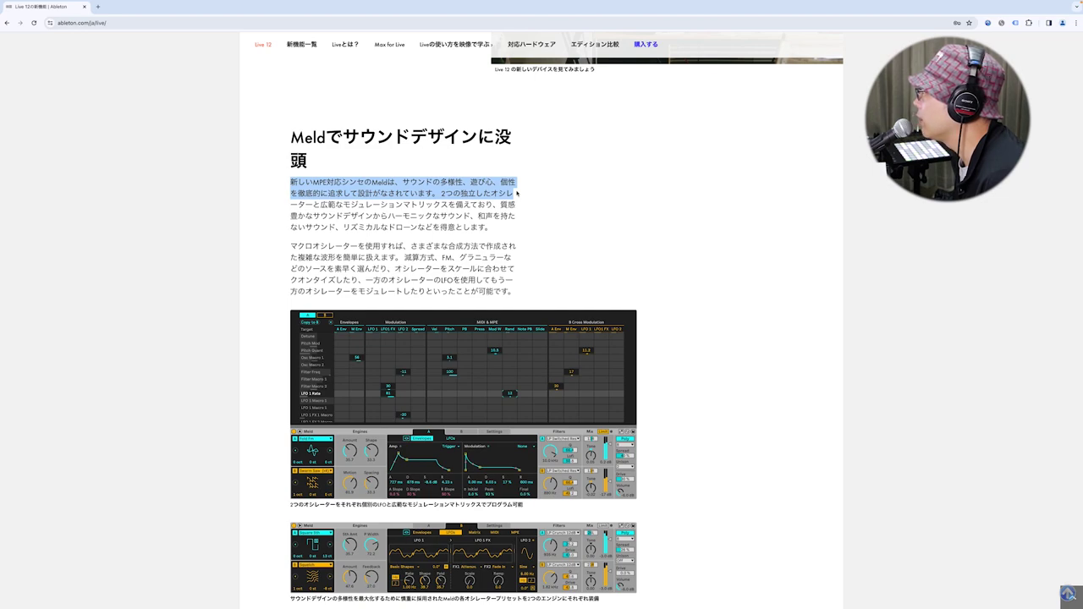
left_click_drag(517, 193, 518, 204)
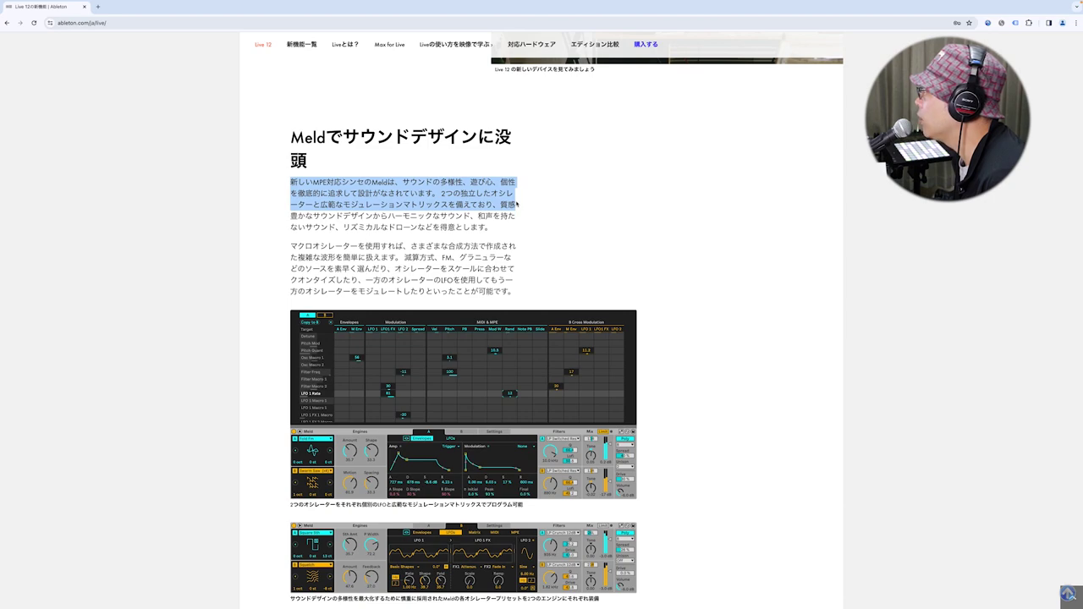
left_click_drag(517, 203, 517, 216)
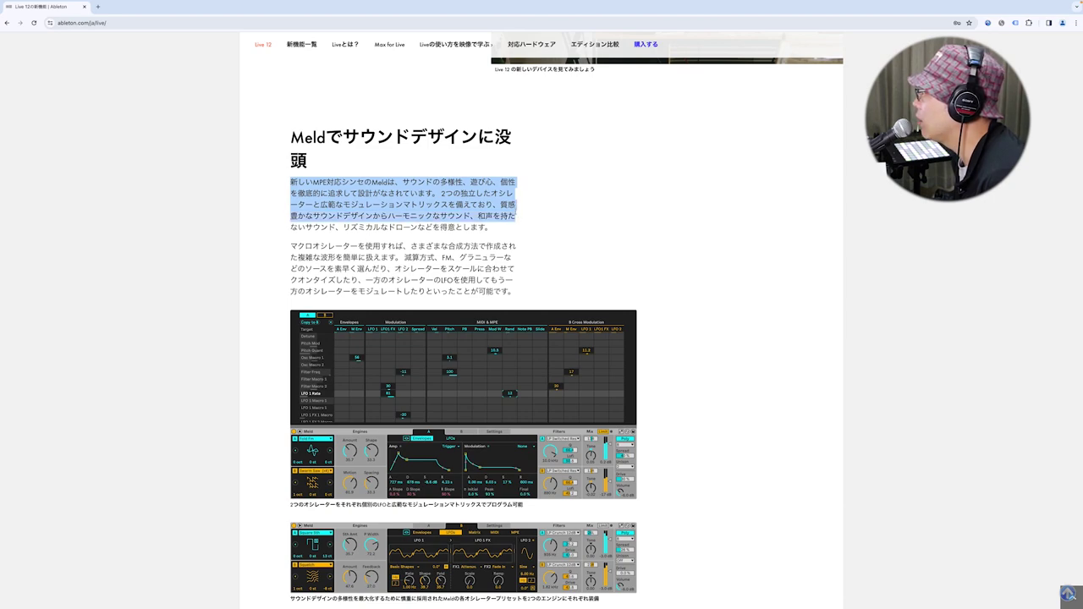
left_click_drag(517, 214, 517, 225)
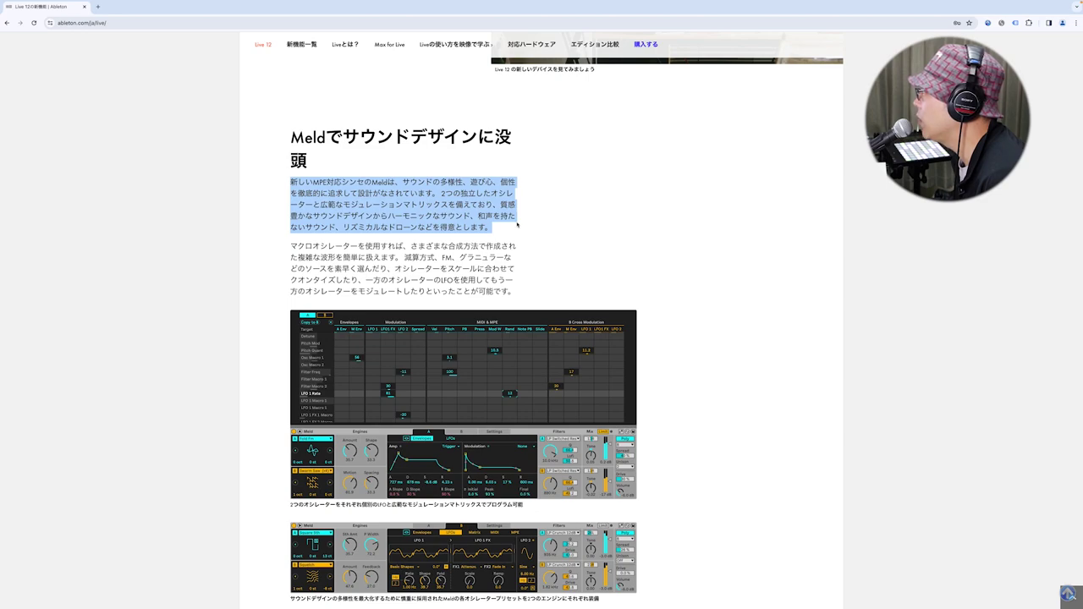
- Highlight the second Meld paragraph, about macro oscillators, line by line while reading it, and clear the selection
left_click_drag(290, 246, 525, 250)
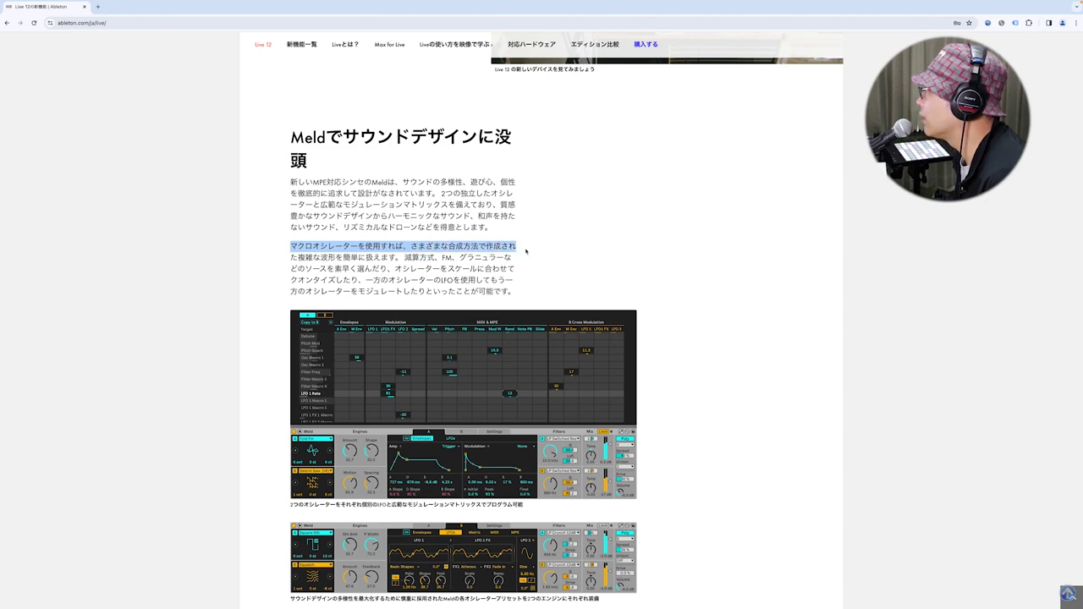
left_click_drag(526, 251, 524, 268)
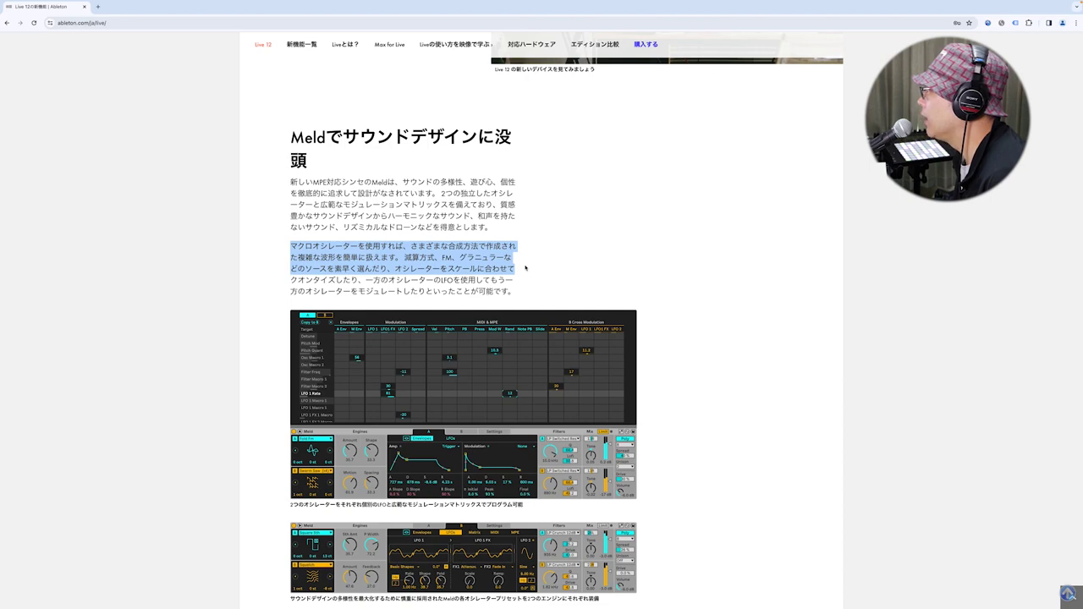
left_click_drag(524, 269, 525, 277)
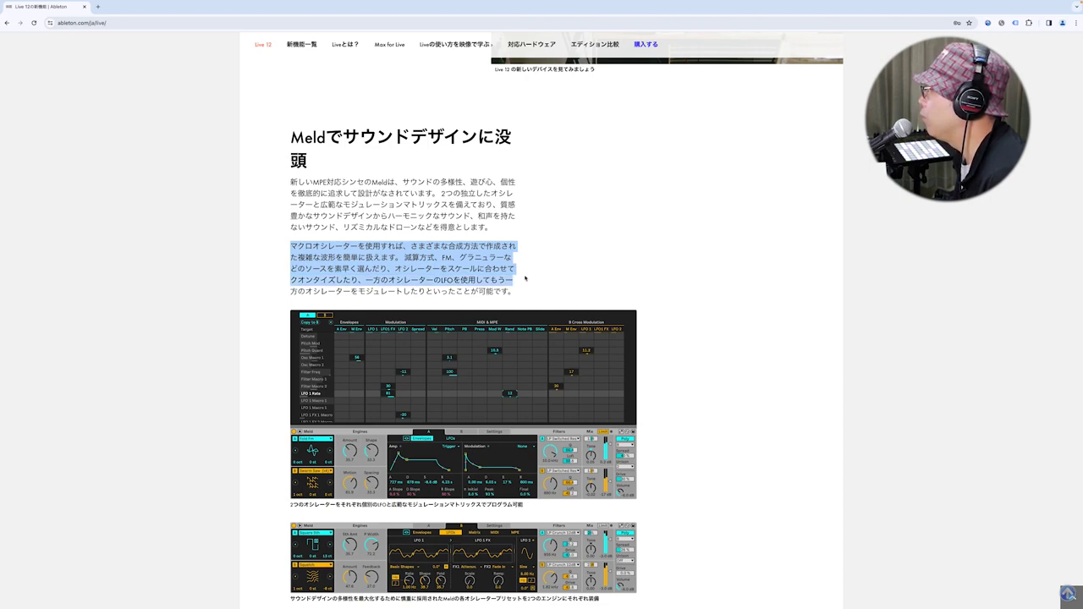
left_click_drag(525, 277, 523, 290)
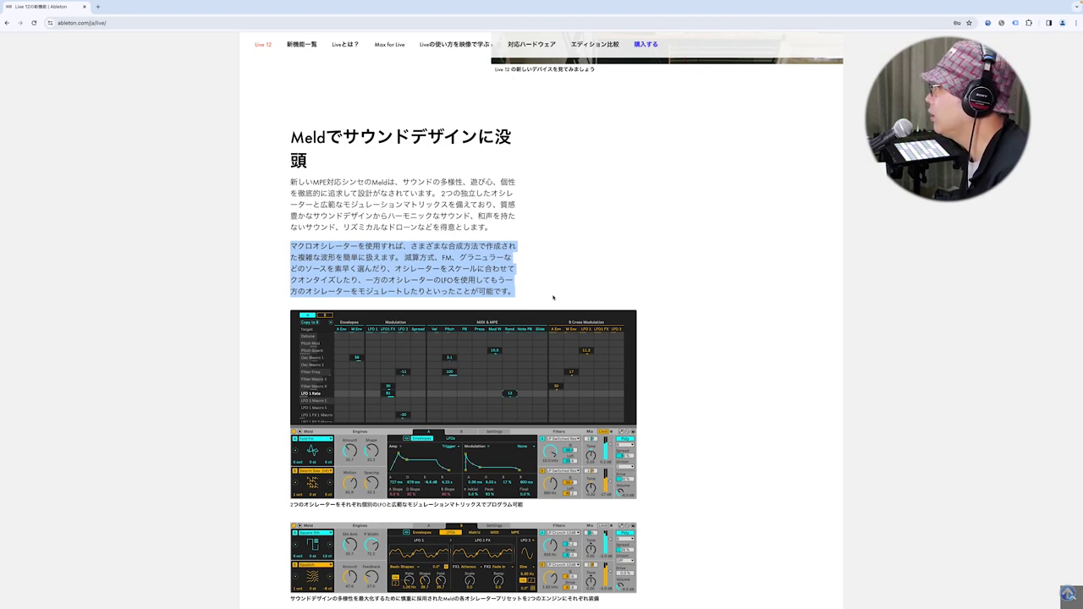
left_click(556, 294)
- Examine the Meld interface images and the audio demo player below the description
scroll(274, 382, "down", 2)
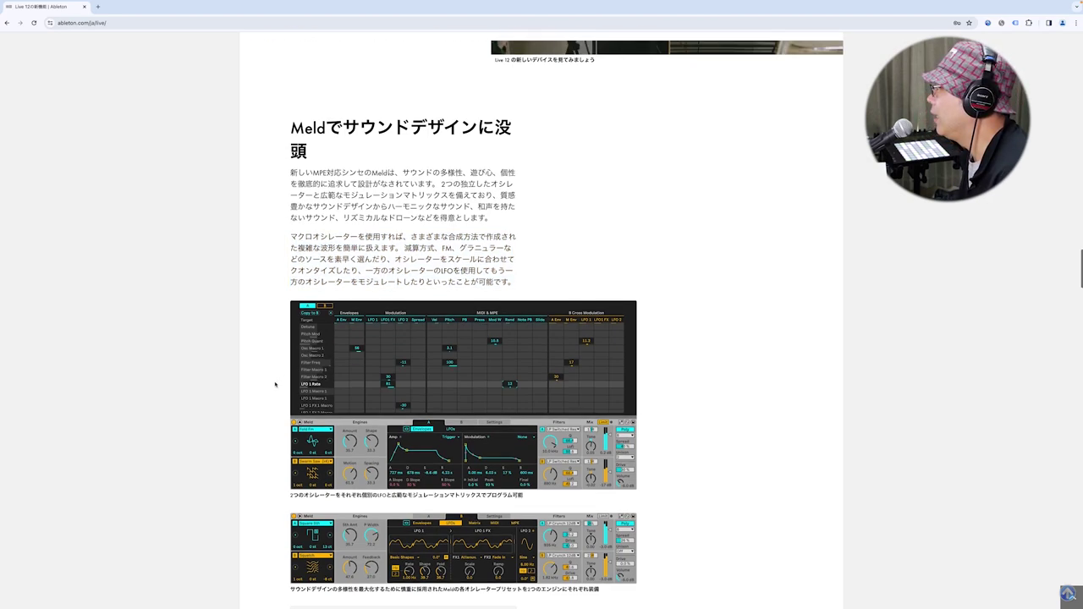
scroll(274, 385, "down", 2)
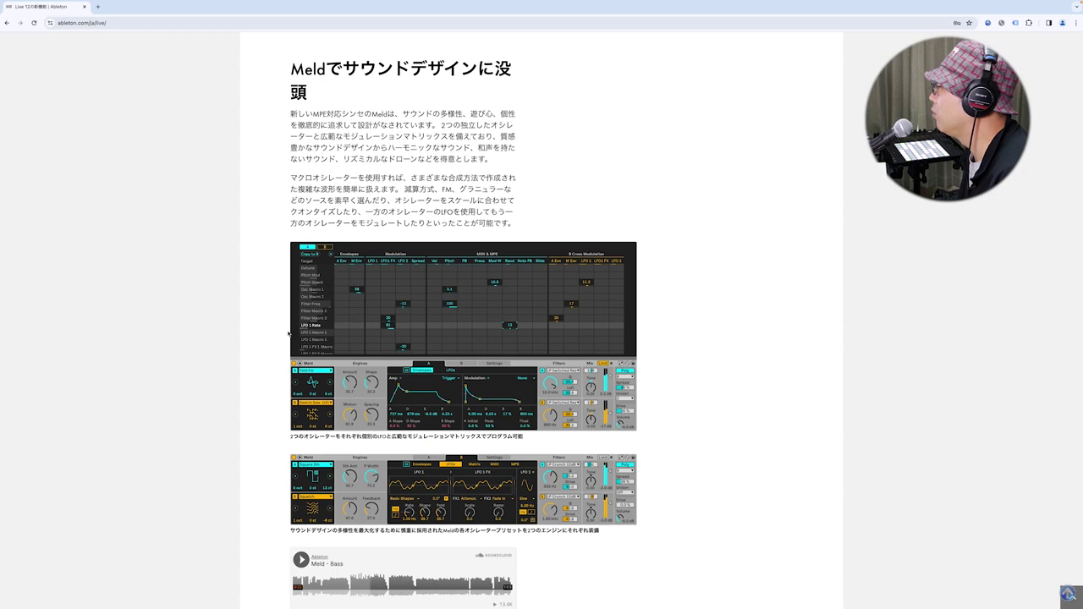
scroll(279, 353, "down", 2)
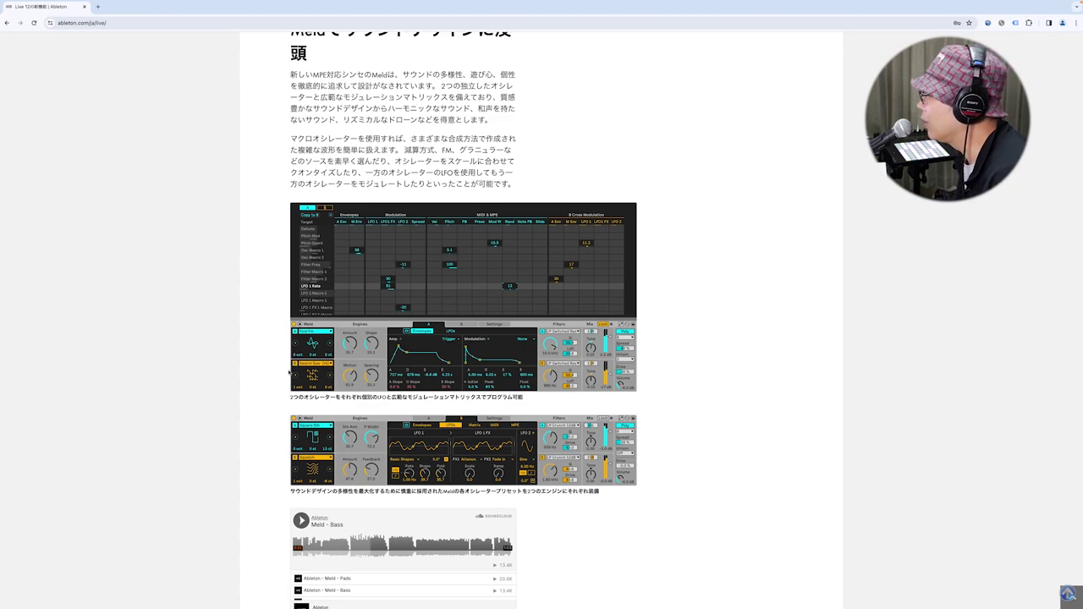
scroll(289, 372, "down", 3)
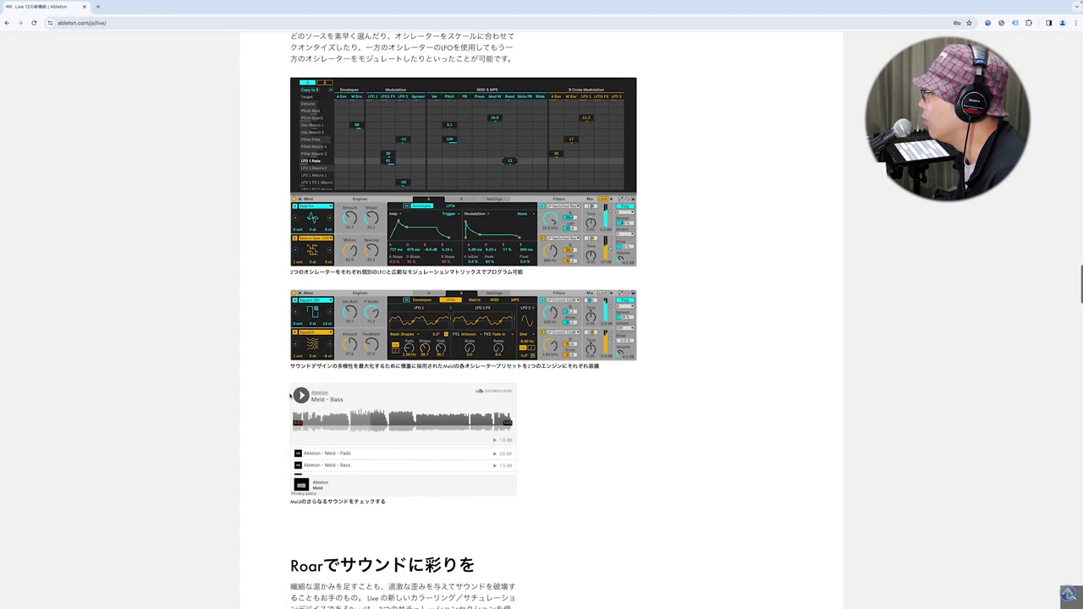
scroll(289, 395, "up", 1)
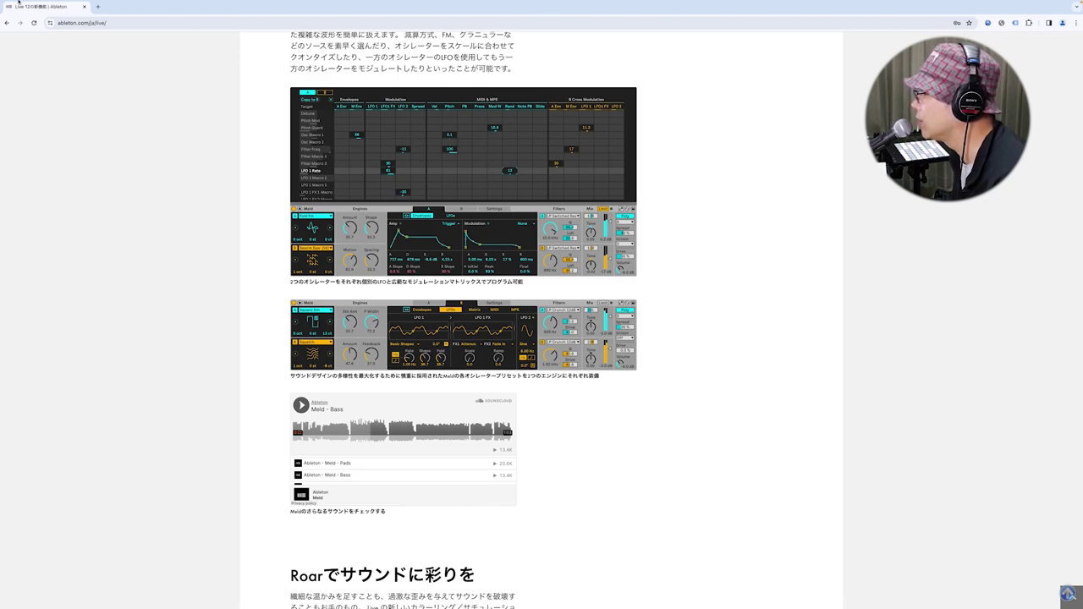
- Switch back to Ableton Live and load the Meld instrument onto the Bass1 track ahead of the Compressor
mouse_move(16, 13)
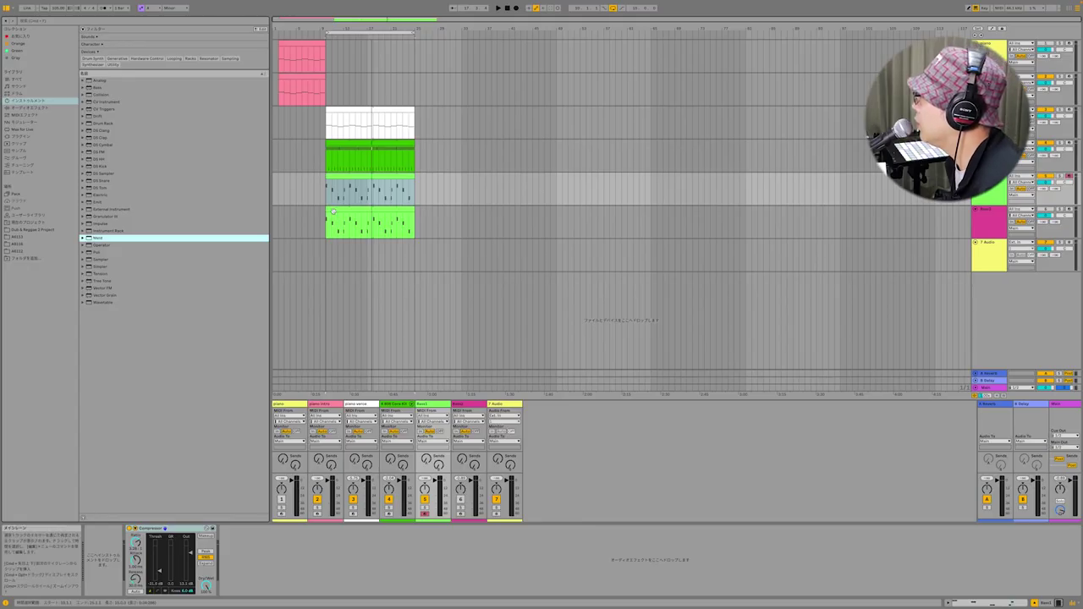
left_click(360, 176)
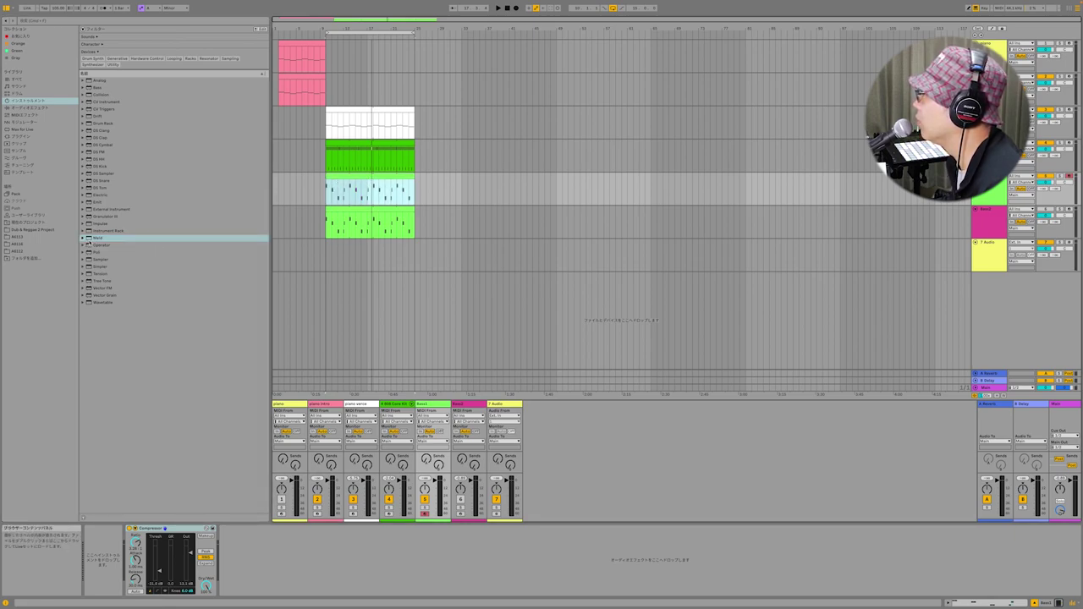
left_click(93, 241)
left_click_drag(92, 240, 105, 558)
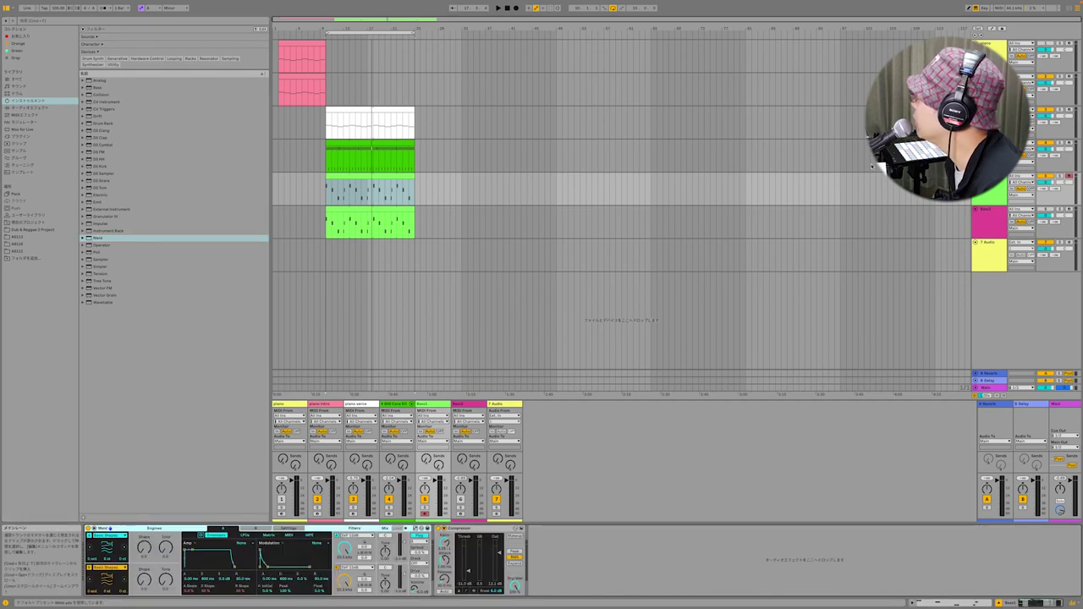
- Solo the Bass1 track, play the loop to hear Meld's default sound, and return to the Meld device view
left_click(1059, 176)
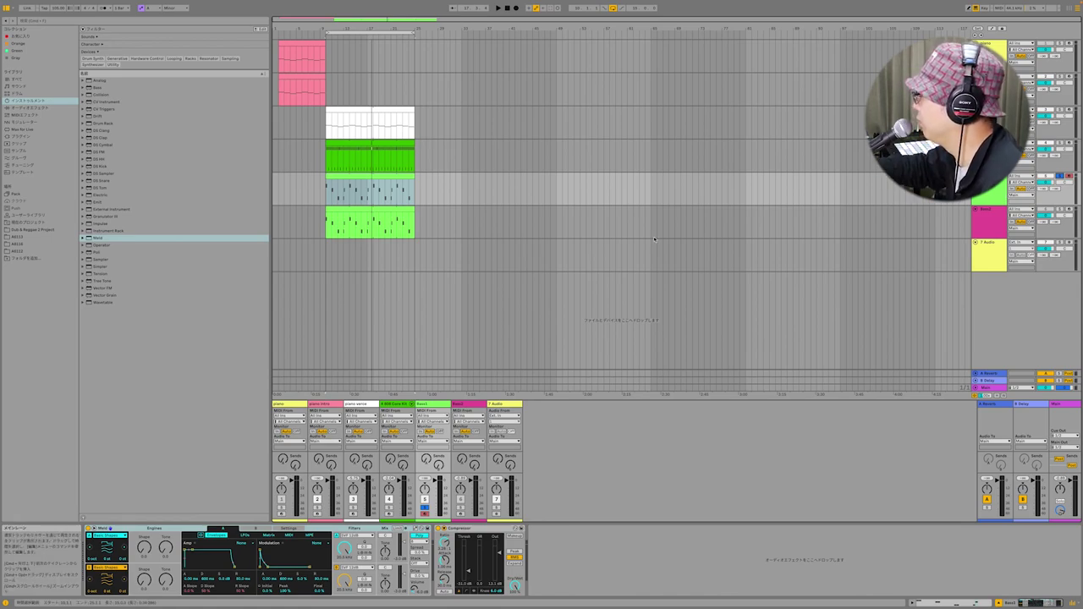
key("space")
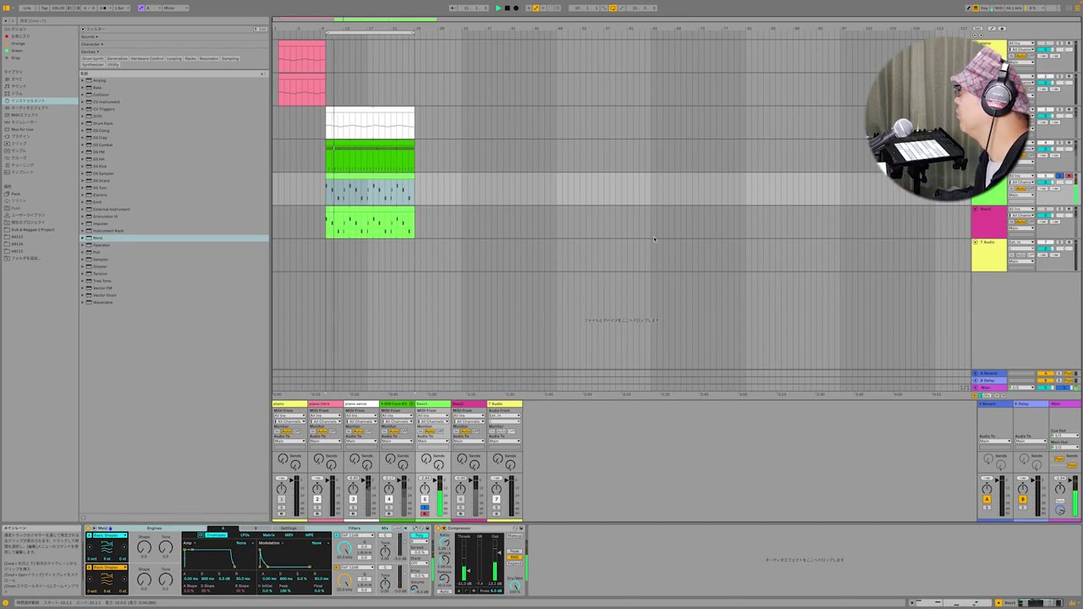
key("shift+Tab")
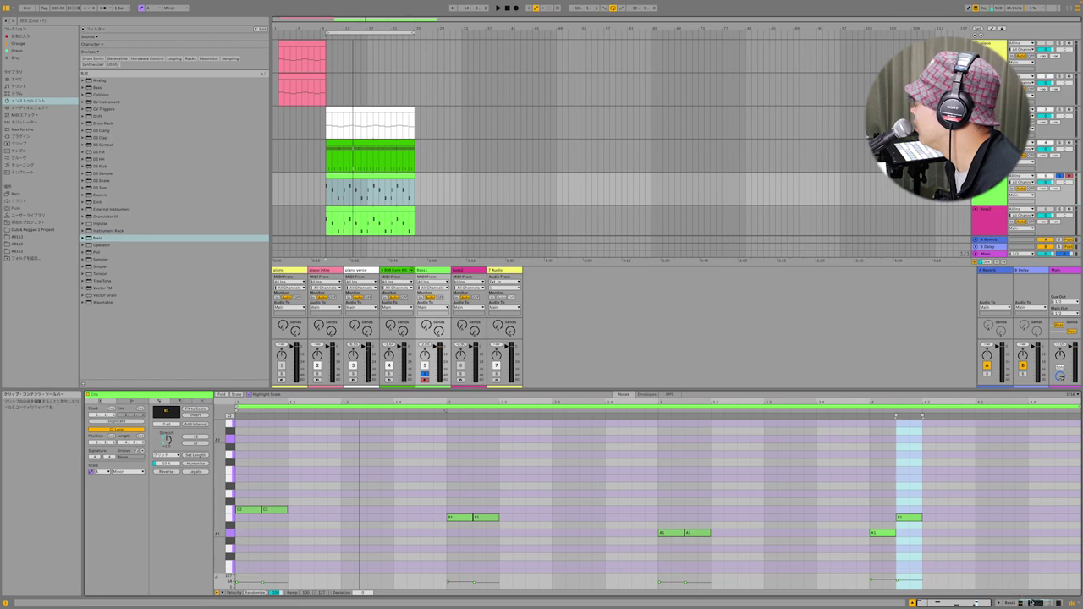
left_click(1034, 604)
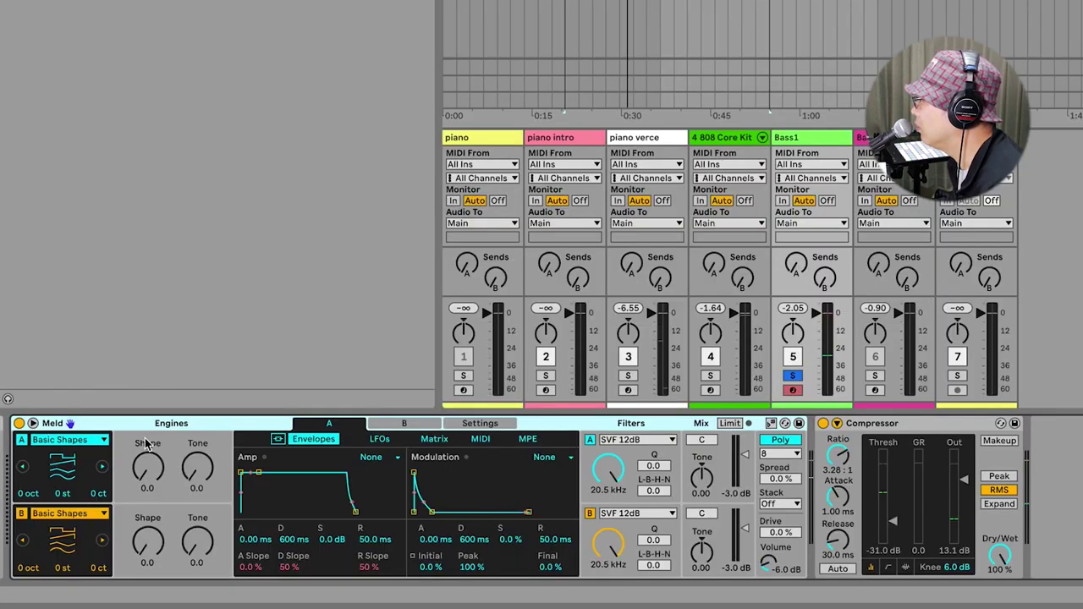
- Set Meld engine A's Shape to 42.1 and Tone to 35.7, and unsolo Bass1 to hear it with the other tracks
left_click_drag(154, 489, 153, 458)
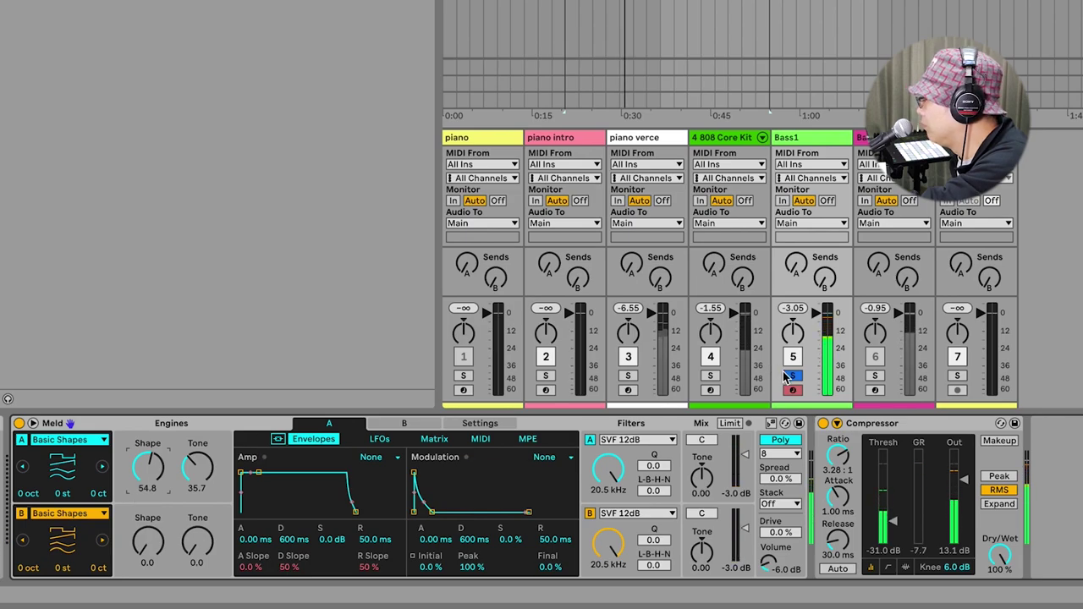
left_click(787, 378)
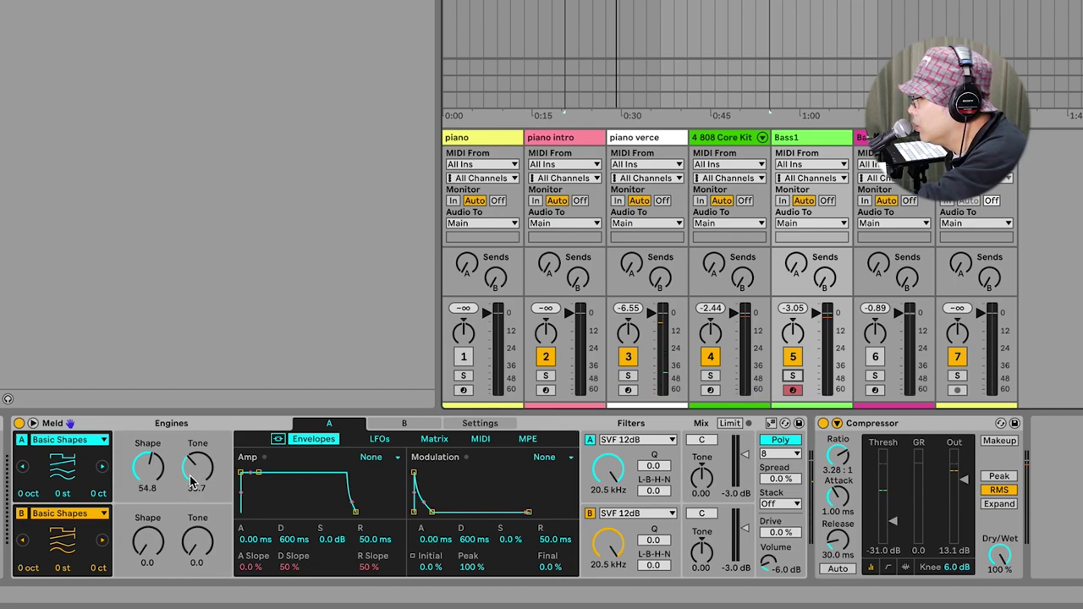
left_click_drag(148, 465, 151, 482)
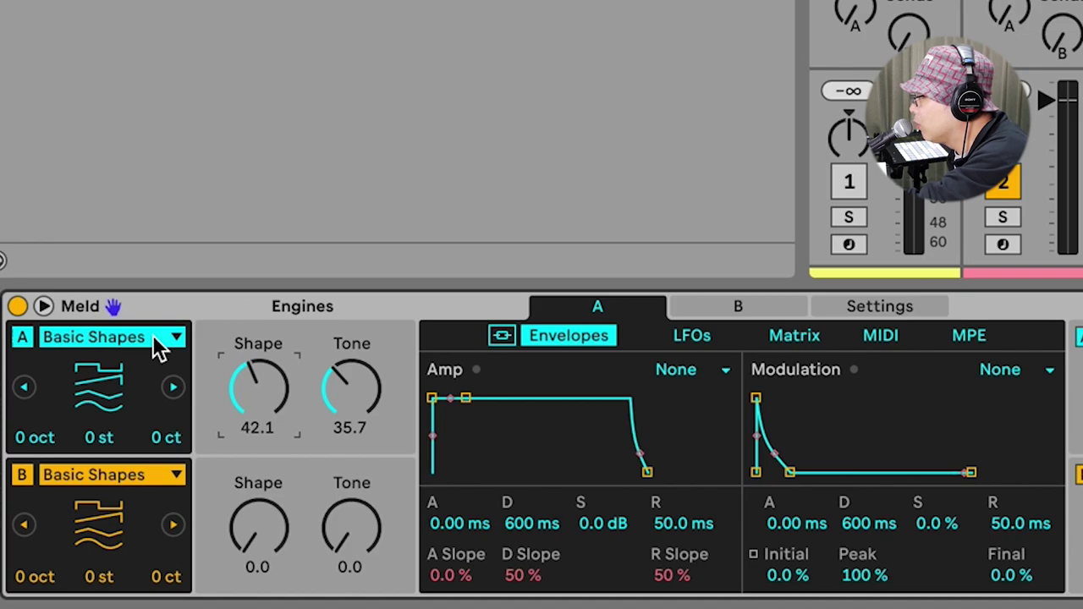
- Try the Sub and Swarm Triangle oscillators on Meld's engine A, settle on Swarm Saw, and set its Motion to 27.0
left_click(172, 337)
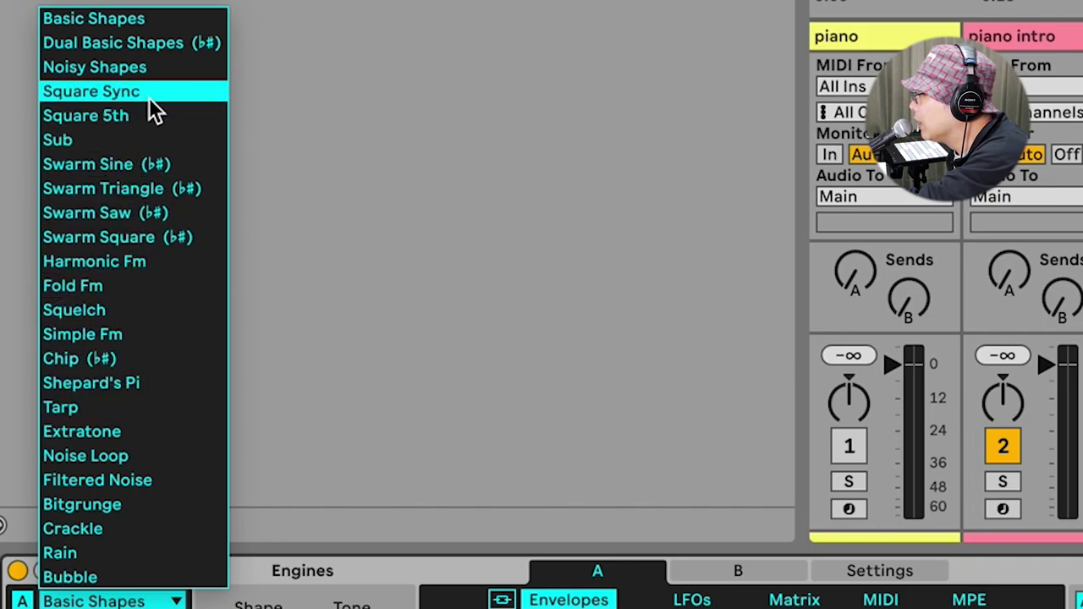
left_click(137, 139)
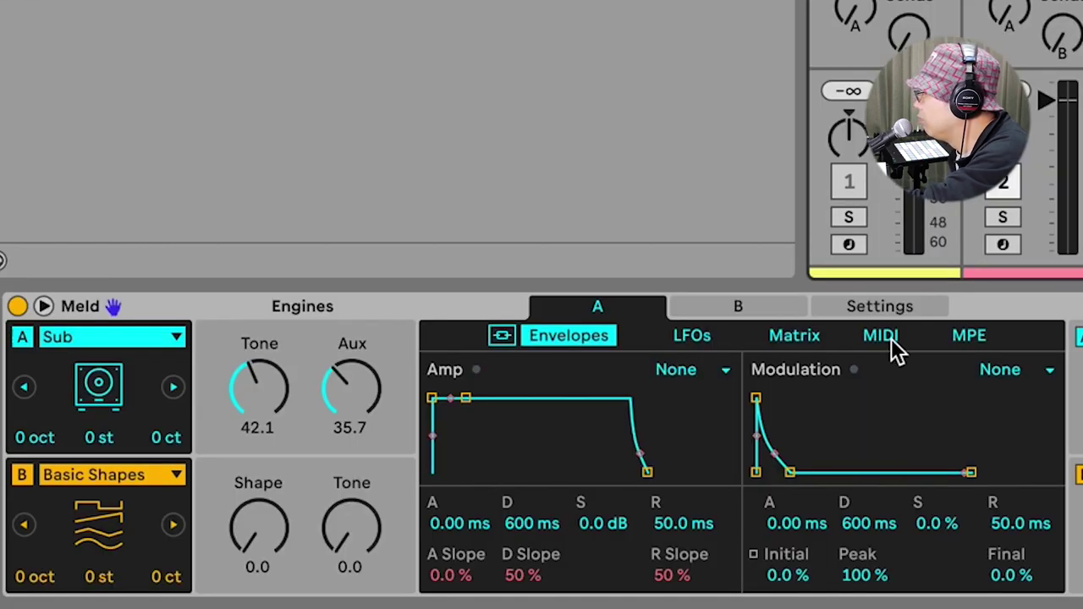
left_click(180, 390)
left_click(180, 390)
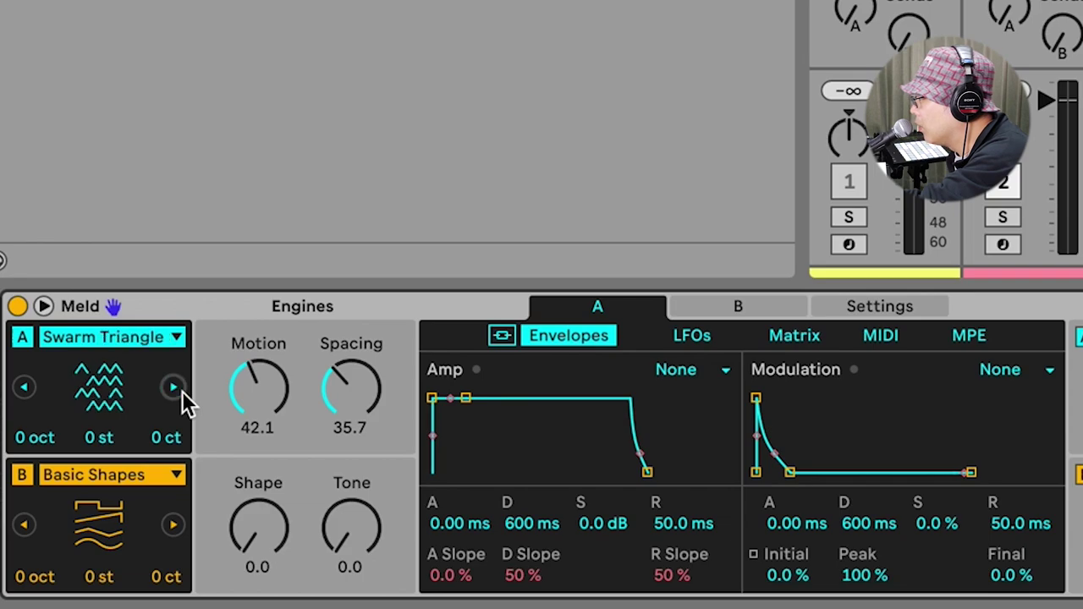
left_click(174, 388)
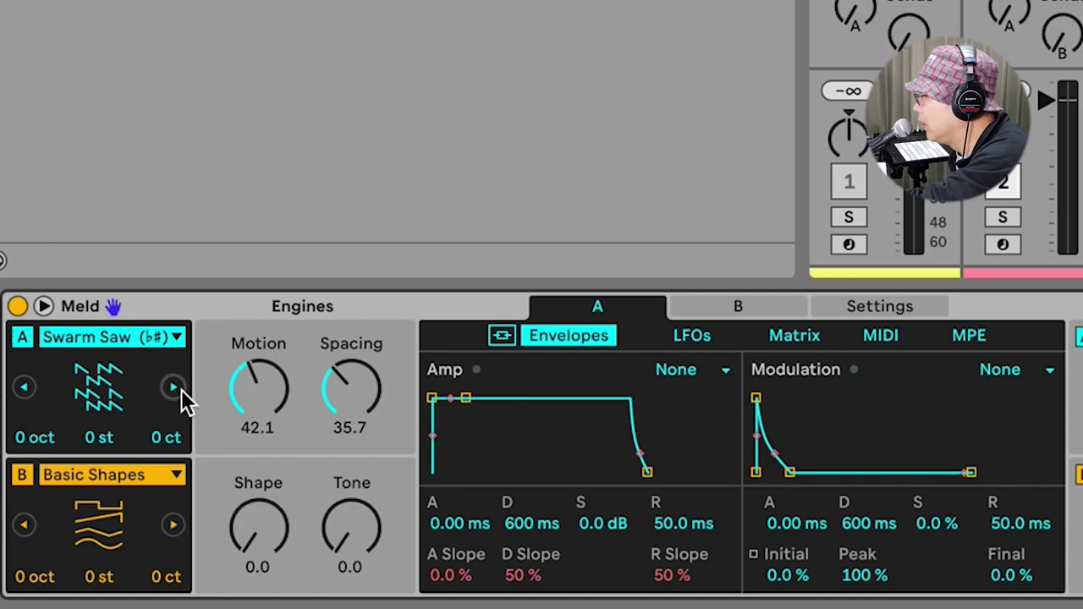
left_click_drag(259, 387, 259, 429)
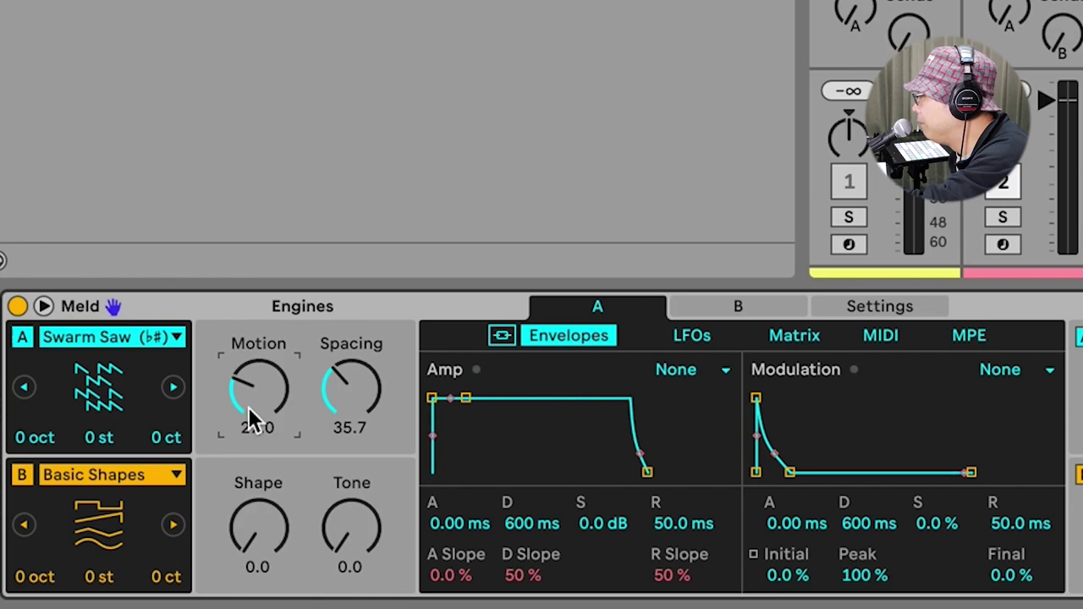
- Change Meld's engine B oscillator to Noisy Shapes and set its Shape to 22.2
left_click(172, 517)
left_click(172, 517)
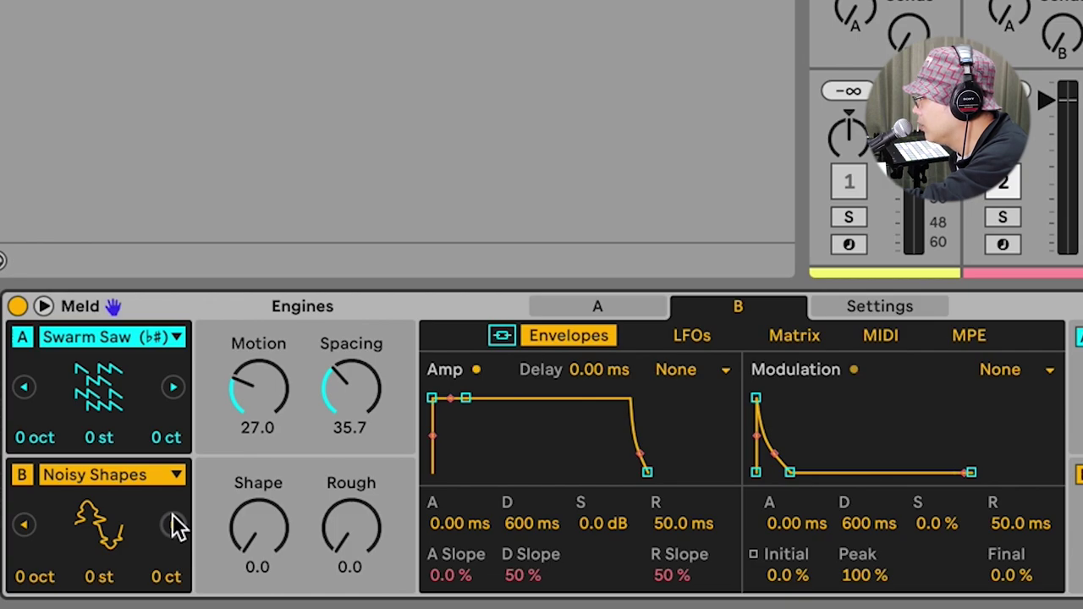
left_click_drag(236, 536, 236, 518)
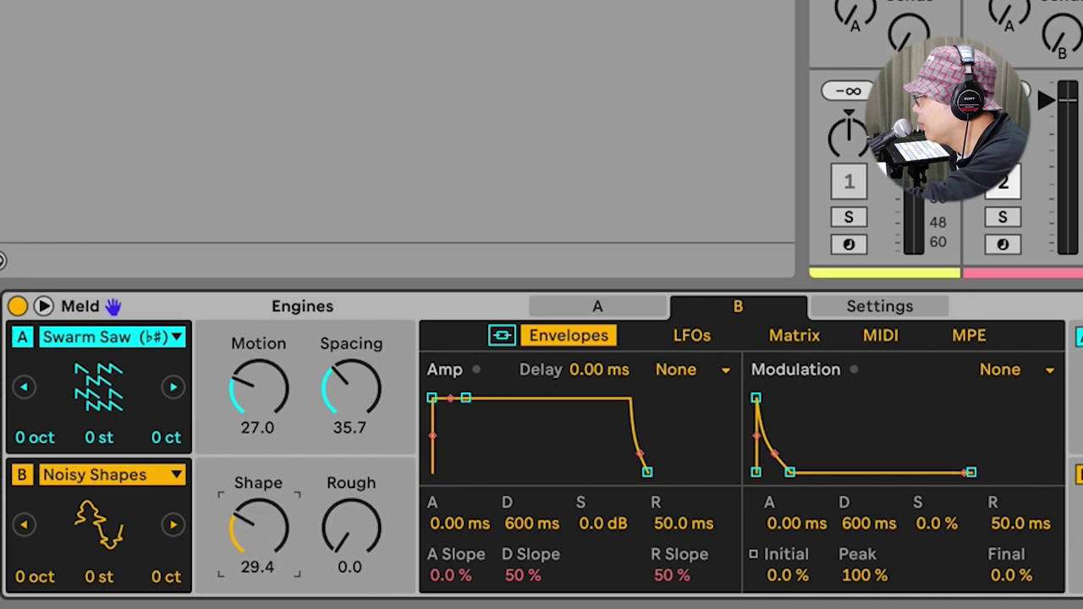
left_click_drag(261, 478, 261, 481)
left_click_drag(258, 531, 258, 534)
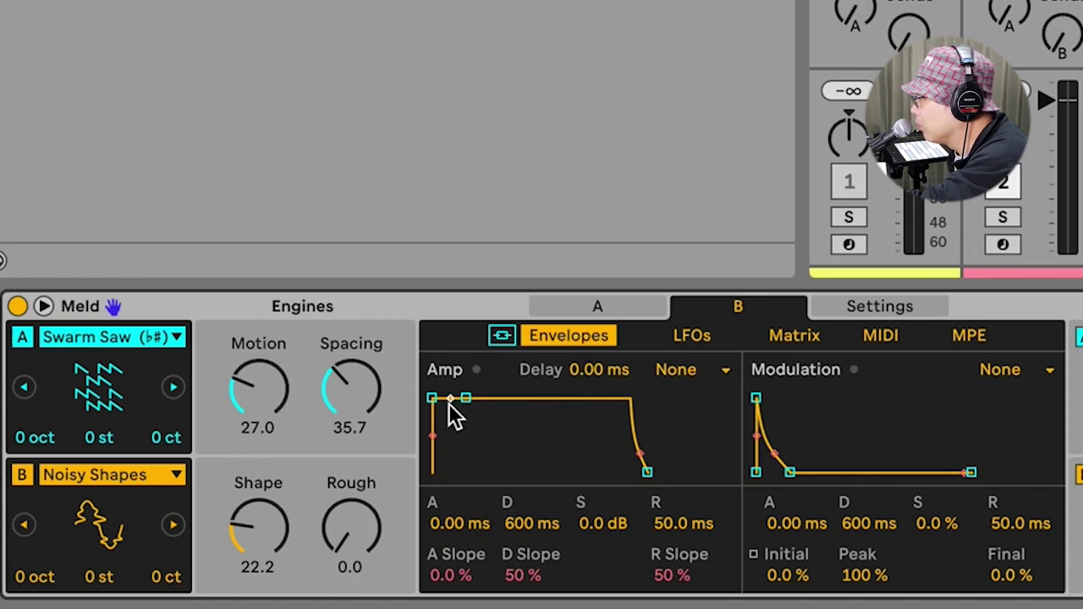
- Shape engine B's amp envelope with a 40.0 s decay, -22 dB sustain and 54 % release slope
left_click_drag(465, 398, 530, 451)
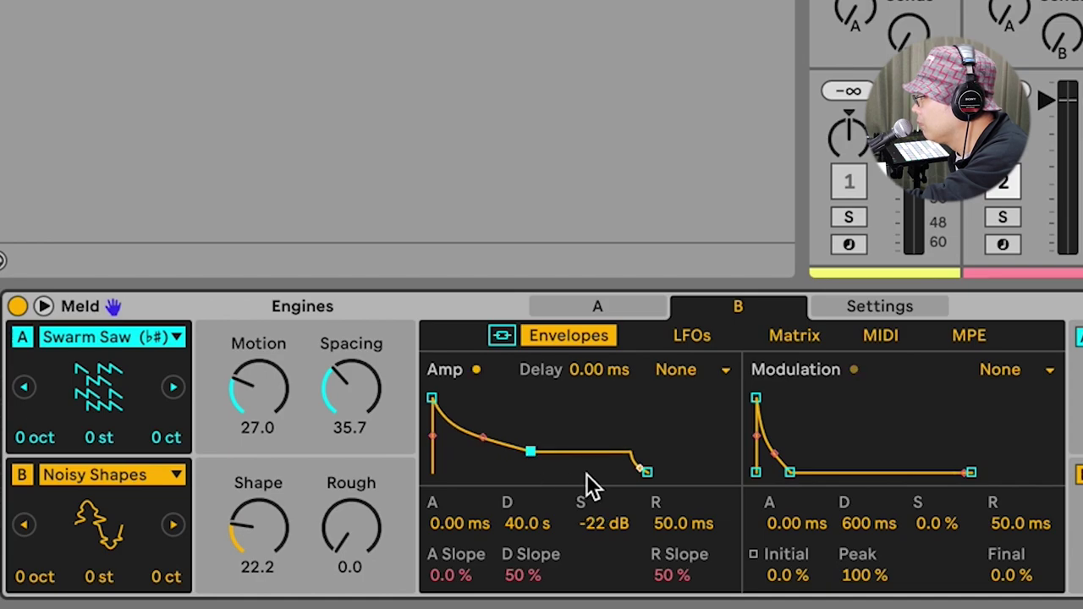
left_click_drag(636, 469, 639, 468)
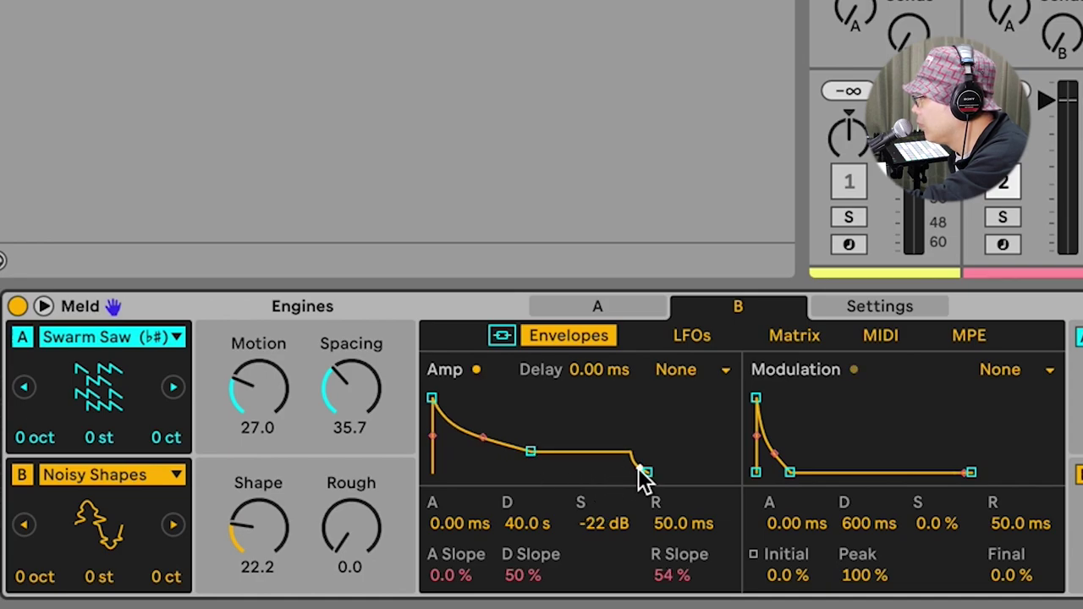
- Set engine B's LFO 1 Rate to 9.53 Hz and Shape to 7.9, and its LFO 1 FX Scale to 7.9 and Ramp to 14.3
left_click(692, 338)
left_click_drag(548, 546, 580, 535)
left_click_drag(513, 546, 513, 507)
mouse_move(773, 542)
left_mouse_down()
mouse_move(773, 516)
mouse_move(774, 528)
left_mouse_up()
left_click_drag(889, 544, 889, 518)
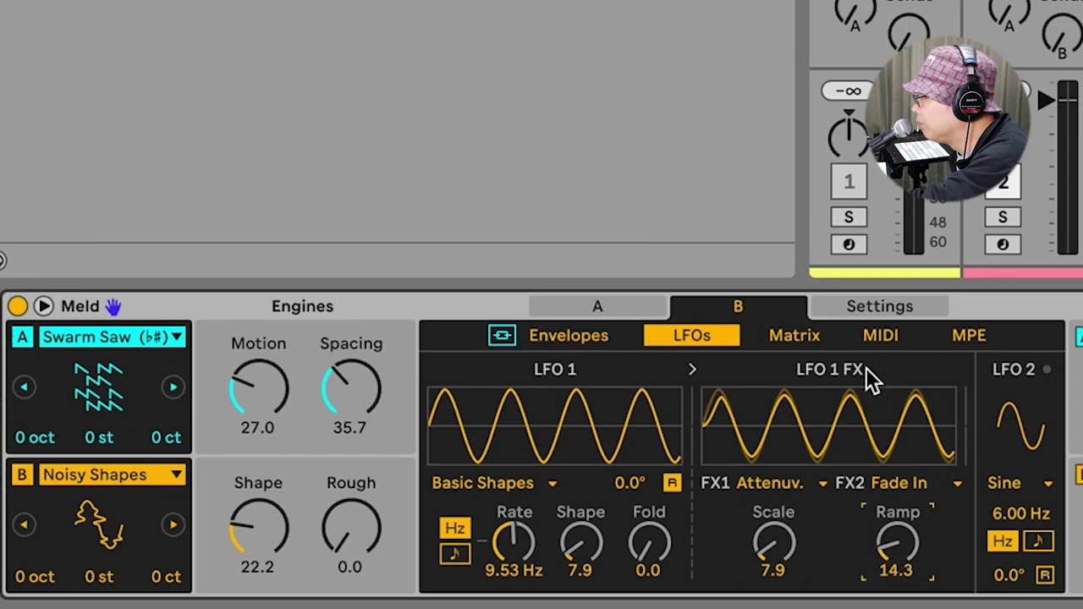
- Modulate engine B's Detune by 3.1 from M Env and 17 from LFO 1, and reset a trial LFO 1 amount on Pitch Mod
left_click(796, 339)
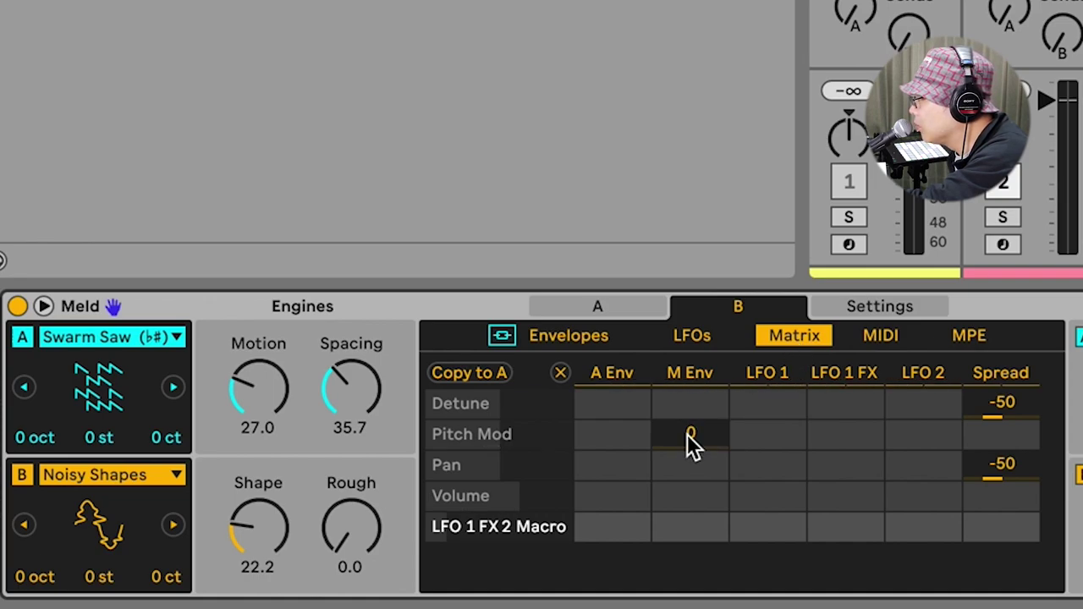
left_click(707, 394)
mouse_move(704, 393)
left_mouse_down()
mouse_move(704, 364)
mouse_move(704, 386)
left_mouse_up()
left_click(778, 394)
left_click_drag(777, 394, 778, 360)
left_click_drag(772, 433, 772, 420)
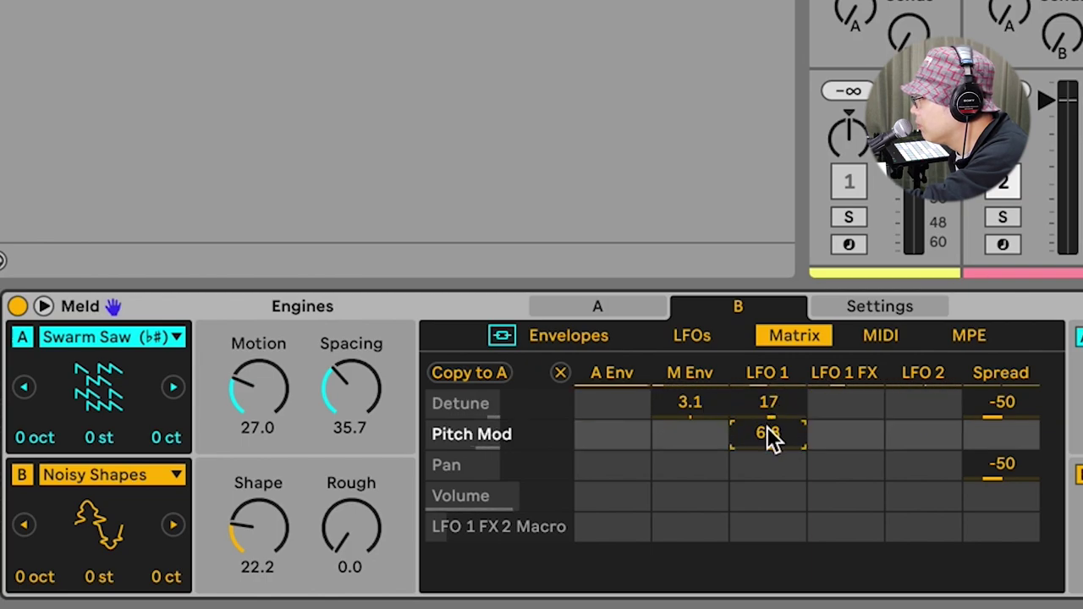
double_click(767, 430)
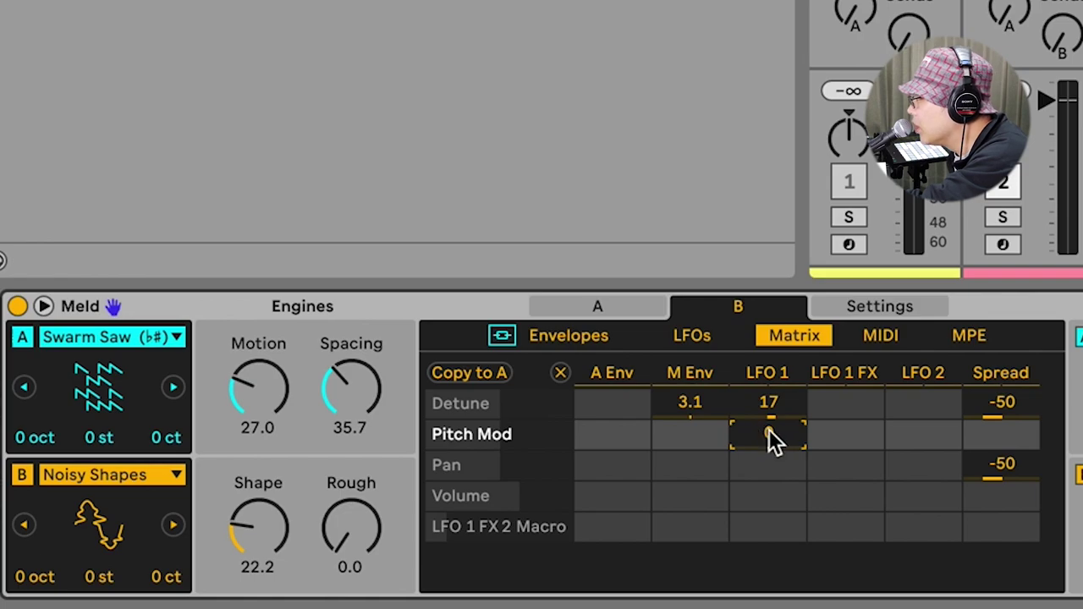
- Examine engine B's MIDI and MPE modulation routings, and expand Meld's full modulation matrix
left_click(866, 342)
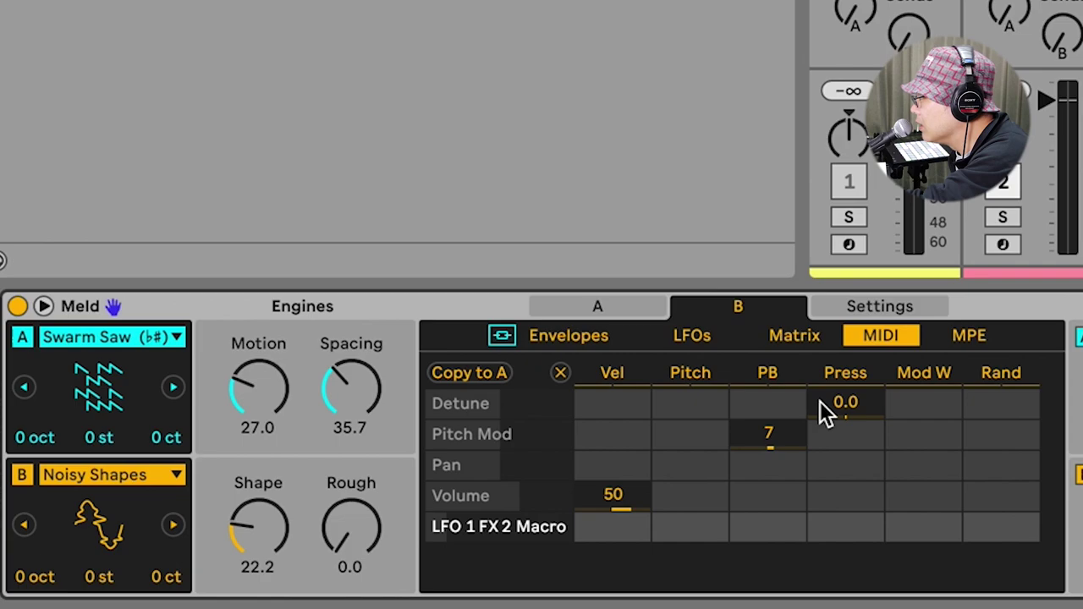
left_click(972, 336)
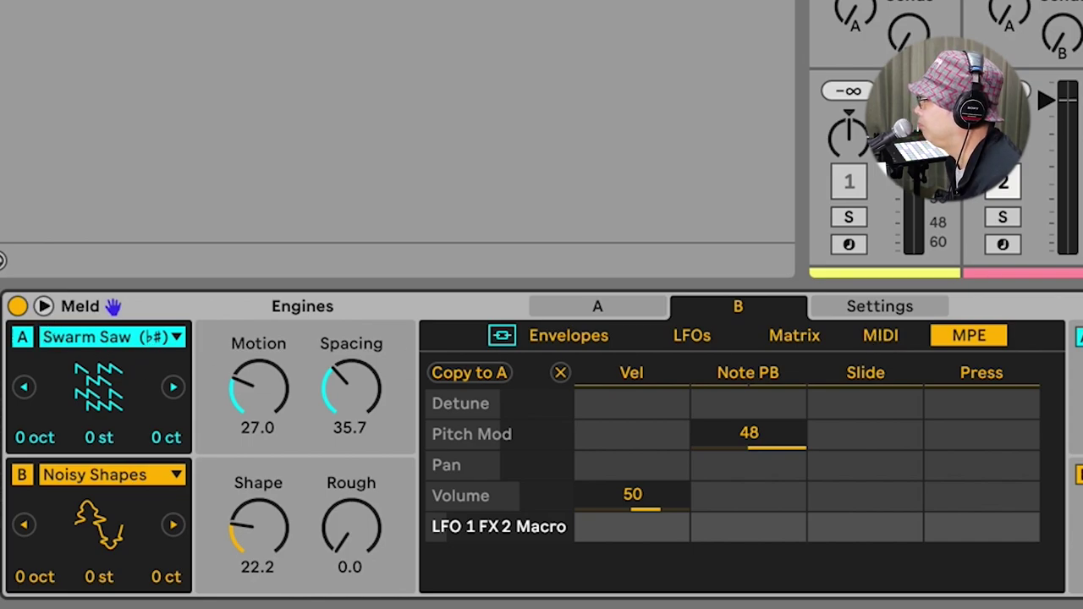
left_click(44, 306)
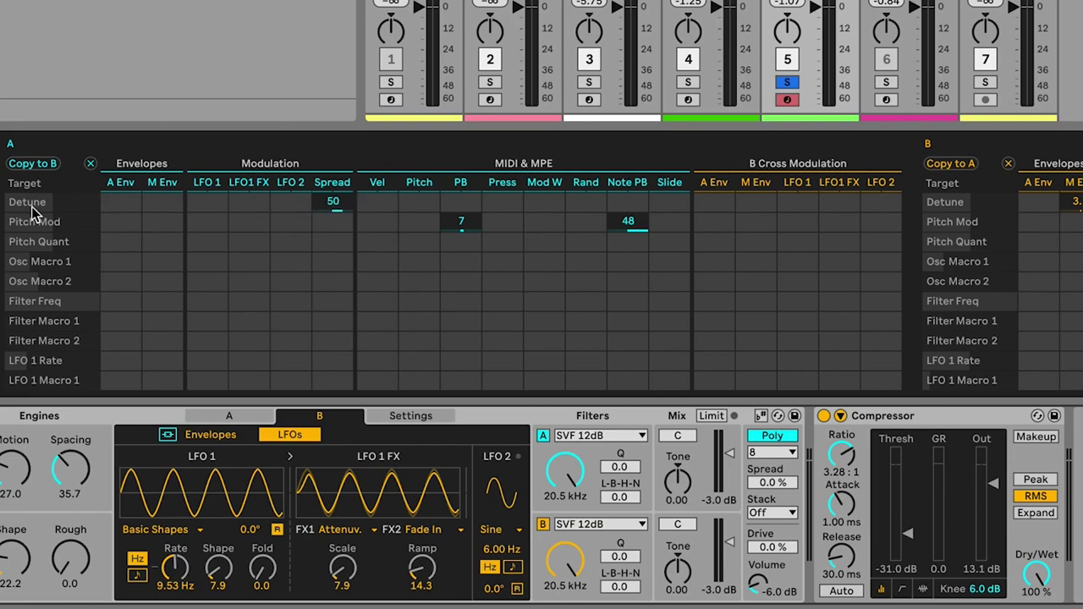
- Try modulating engine A's Detune by 11 from Pitch and 22 from Mod W, and reset both amounts
left_click(423, 212)
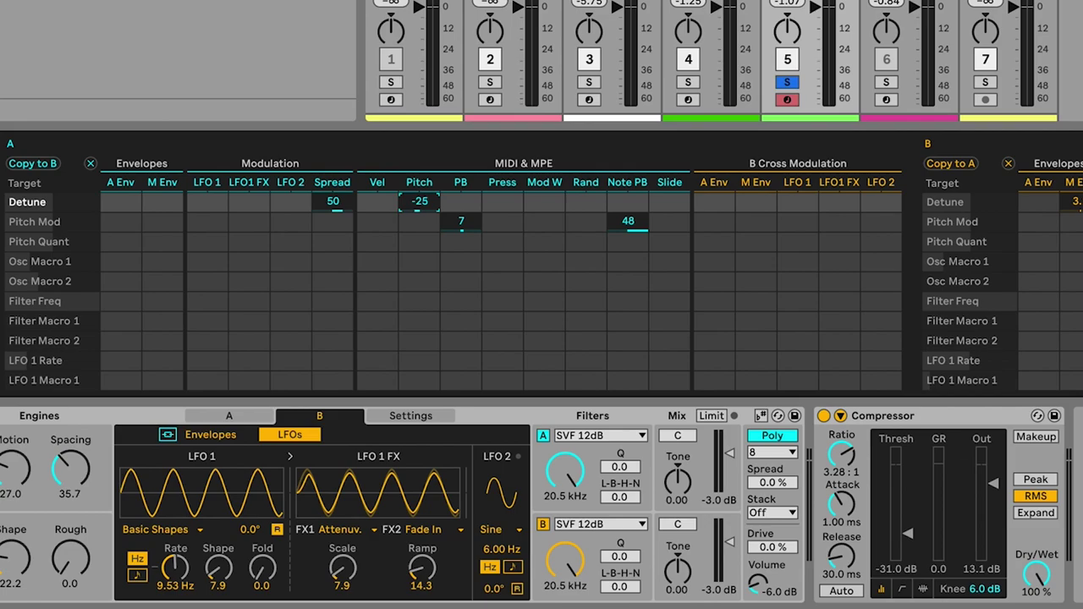
left_click_drag(418, 203, 419, 240)
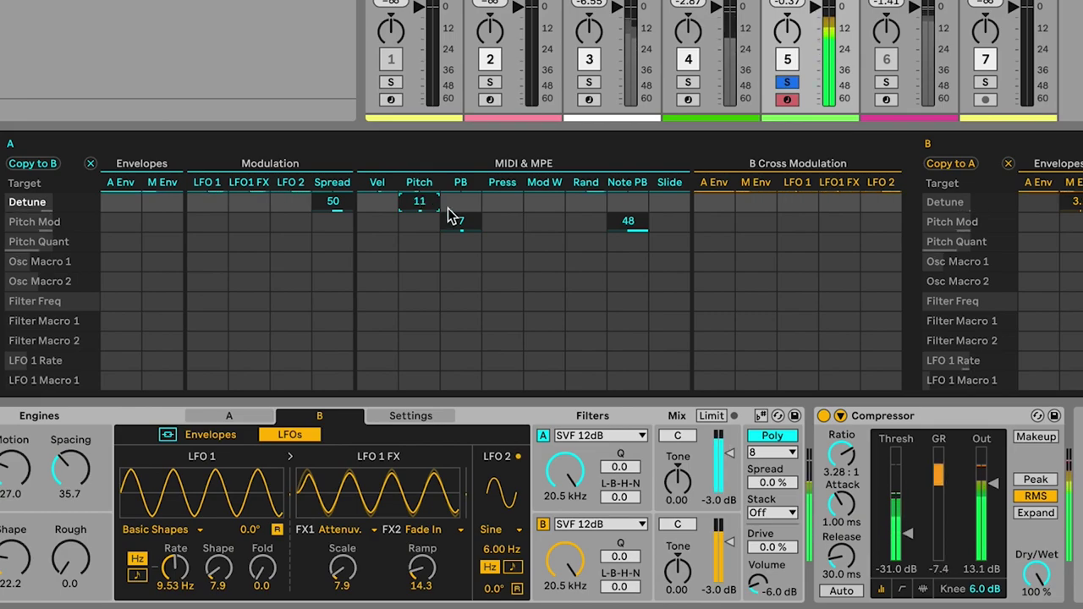
left_click(544, 201)
left_click_drag(544, 202, 544, 183)
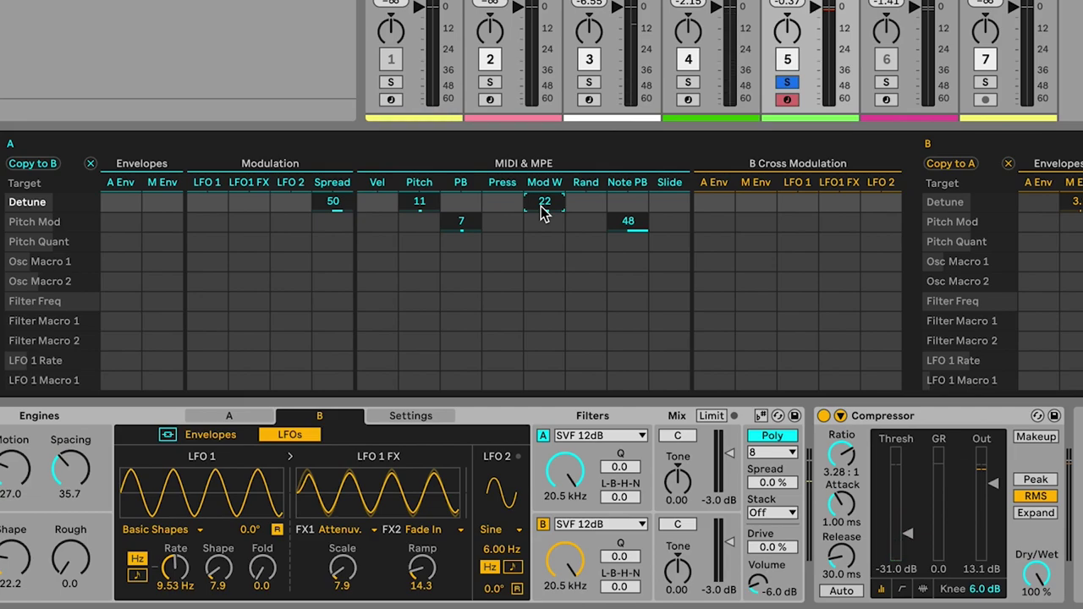
double_click(422, 210)
double_click(546, 204)
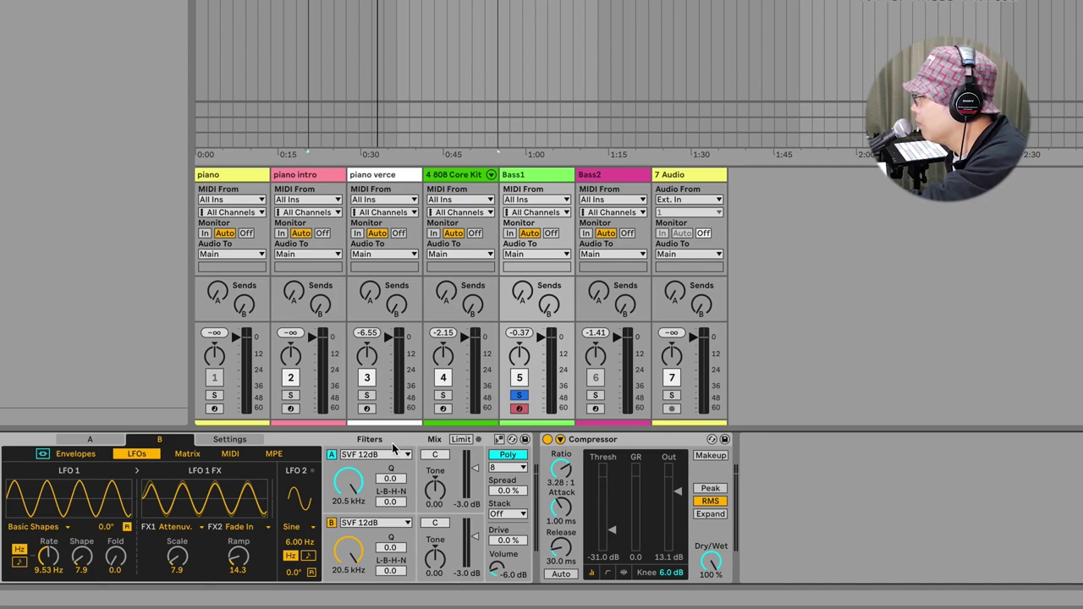
- Replace the current Meld sound on Bass1 with the Alien Army.adg preset and play the soloed track
left_click(499, 440)
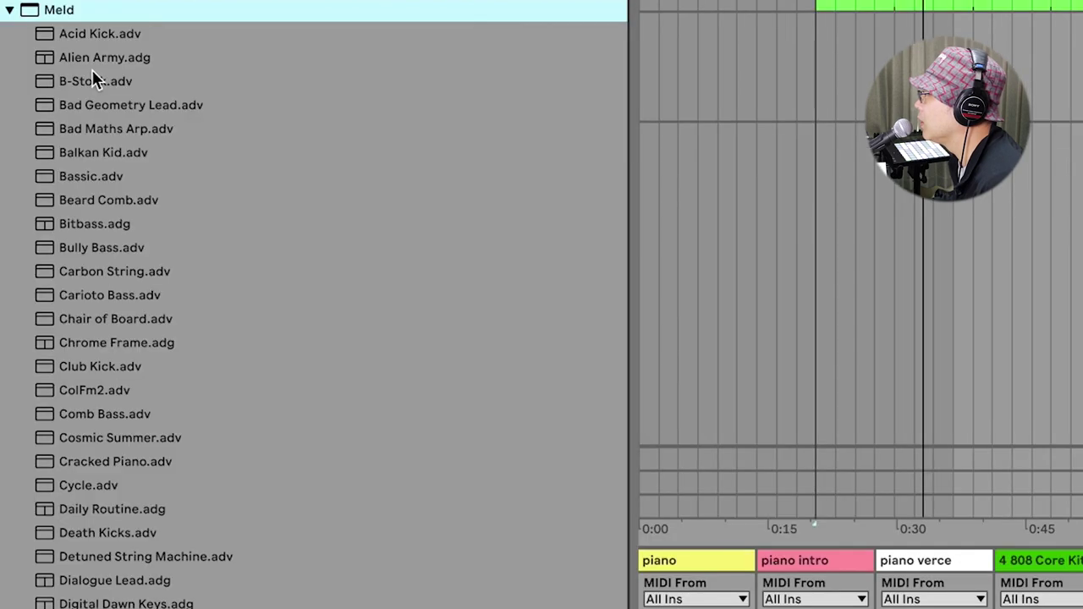
left_click(94, 64)
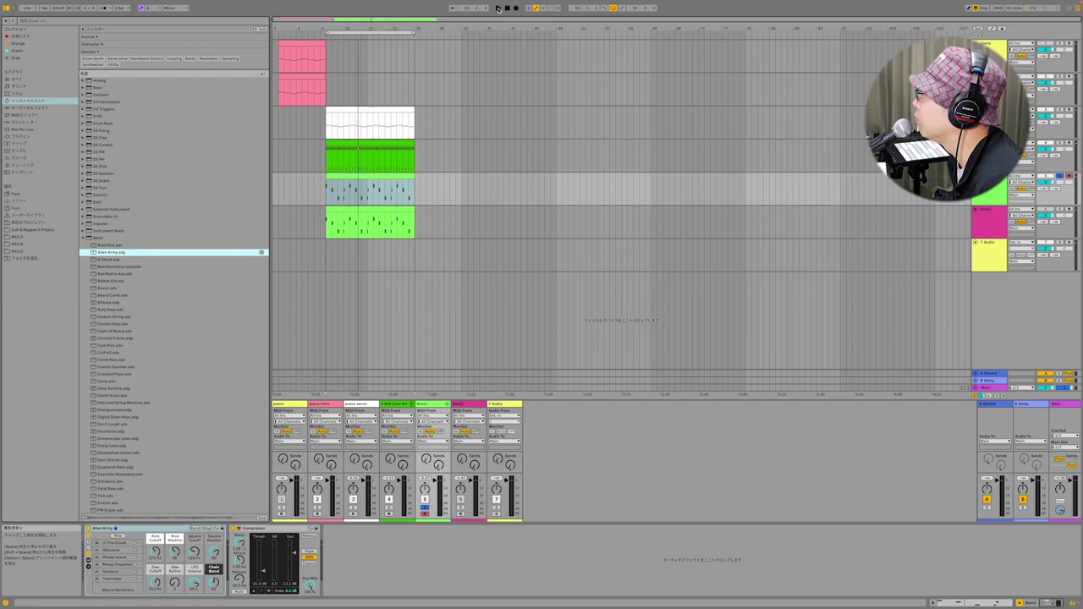
left_click(499, 9)
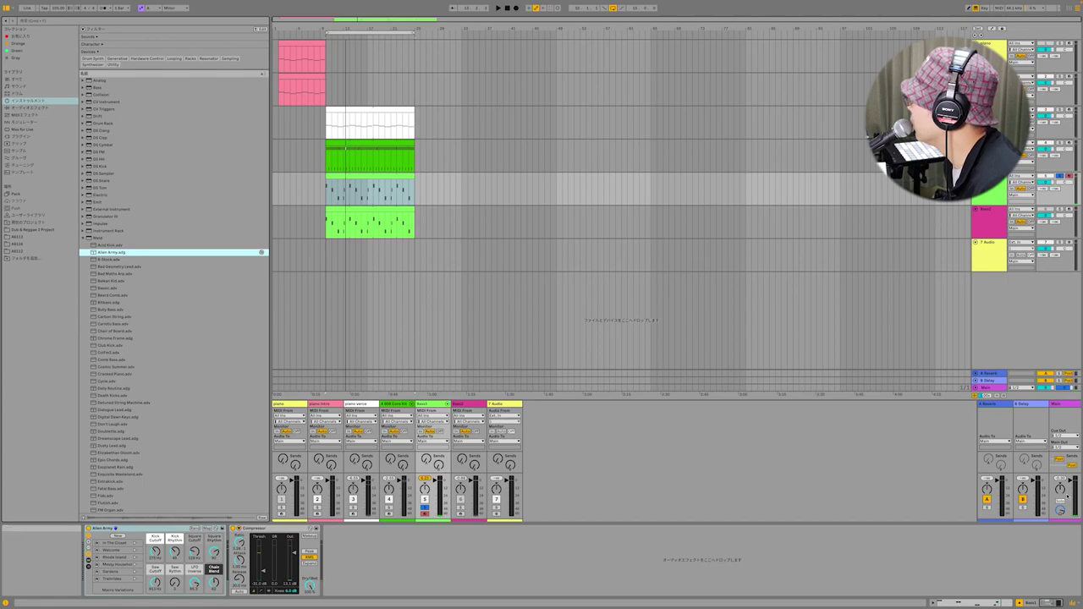
- Unsolo Bass1, play the arrangement to hear the Alien Army preset in the mix, and return to its device view
left_click(964, 602)
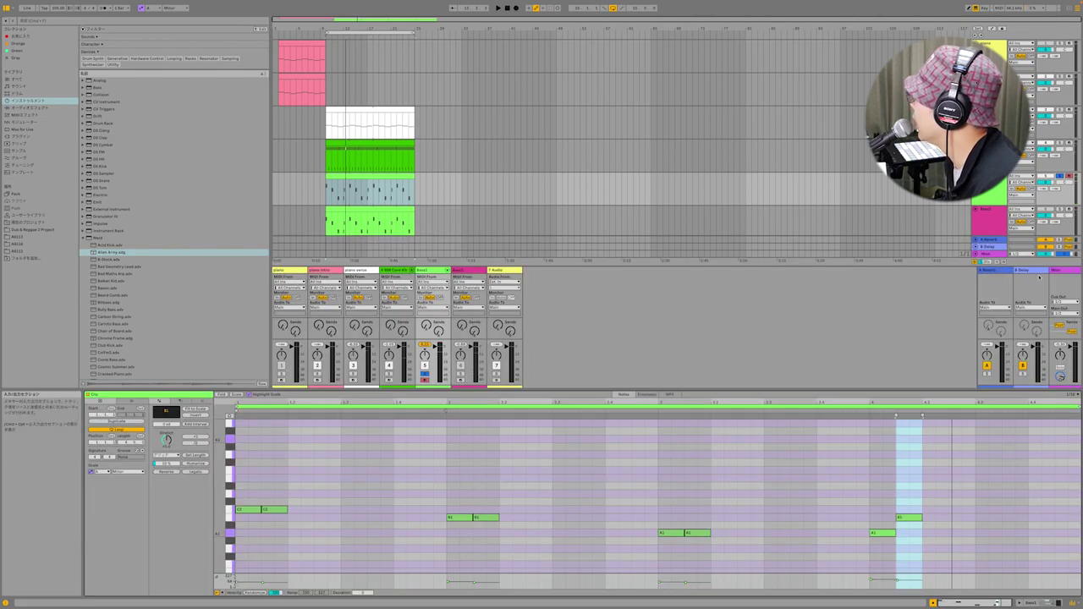
left_click(1060, 176)
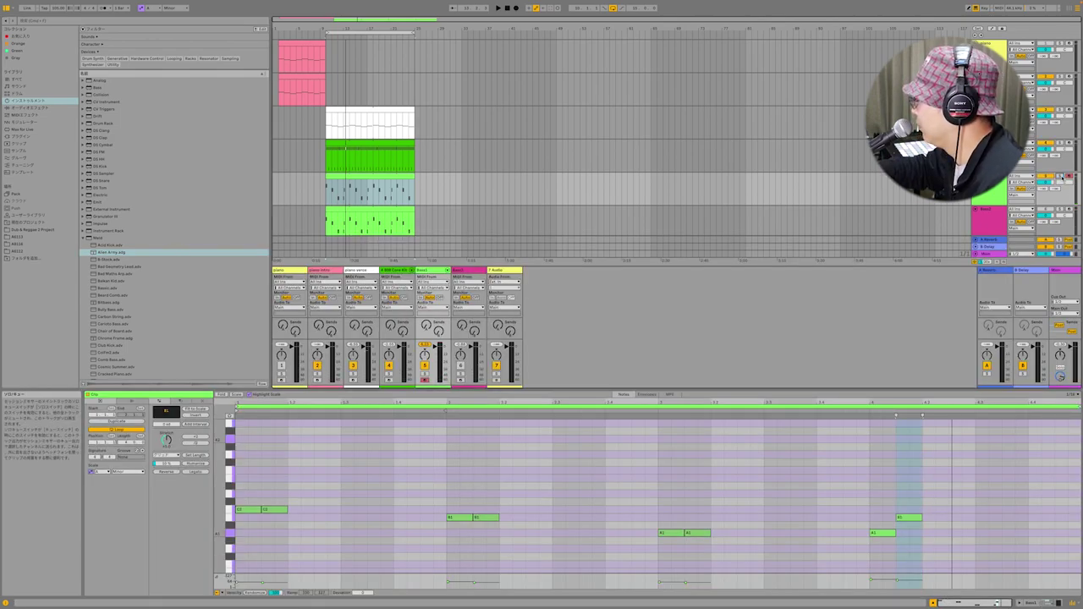
key("space")
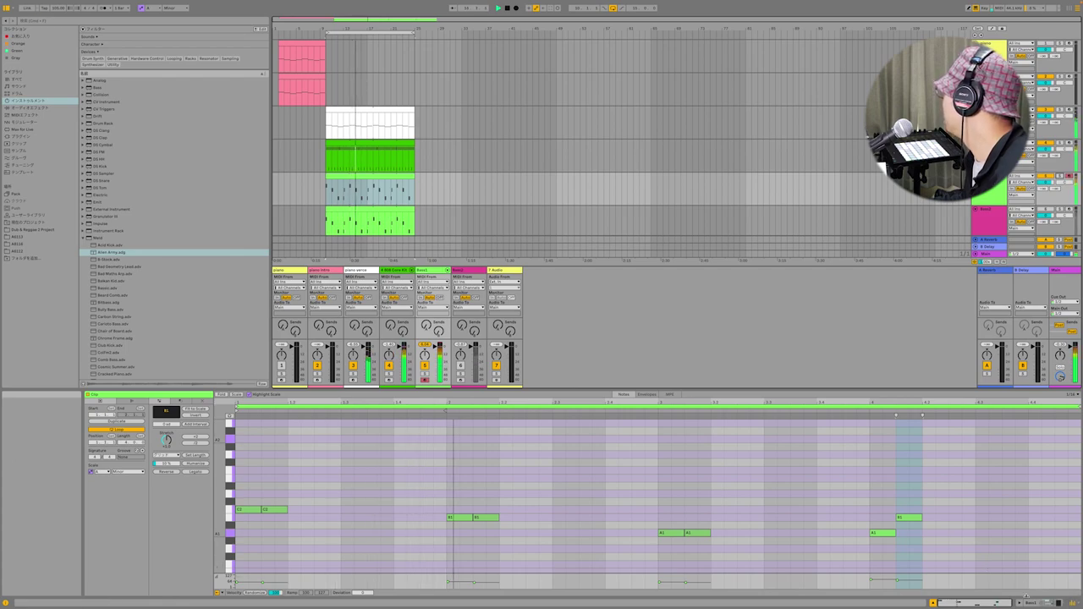
left_click(1033, 605)
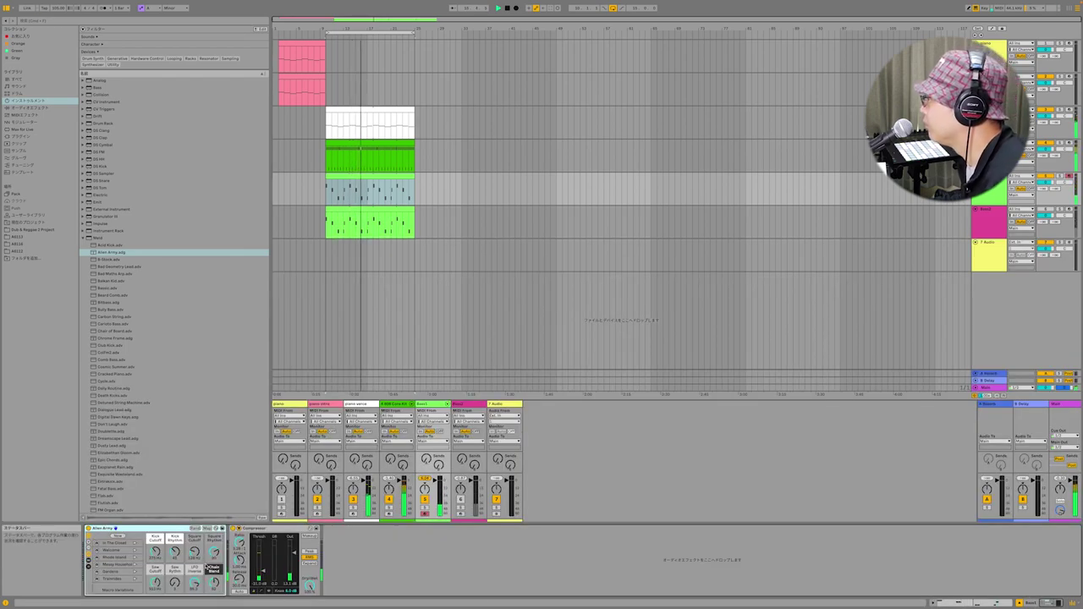
- Try engine A of Bully Bass with Shape 17.5 and Tone 26.2, and an amp envelope with 3.43 s decay and -25 dB sustain
left_click_drag(197, 557, 197, 551)
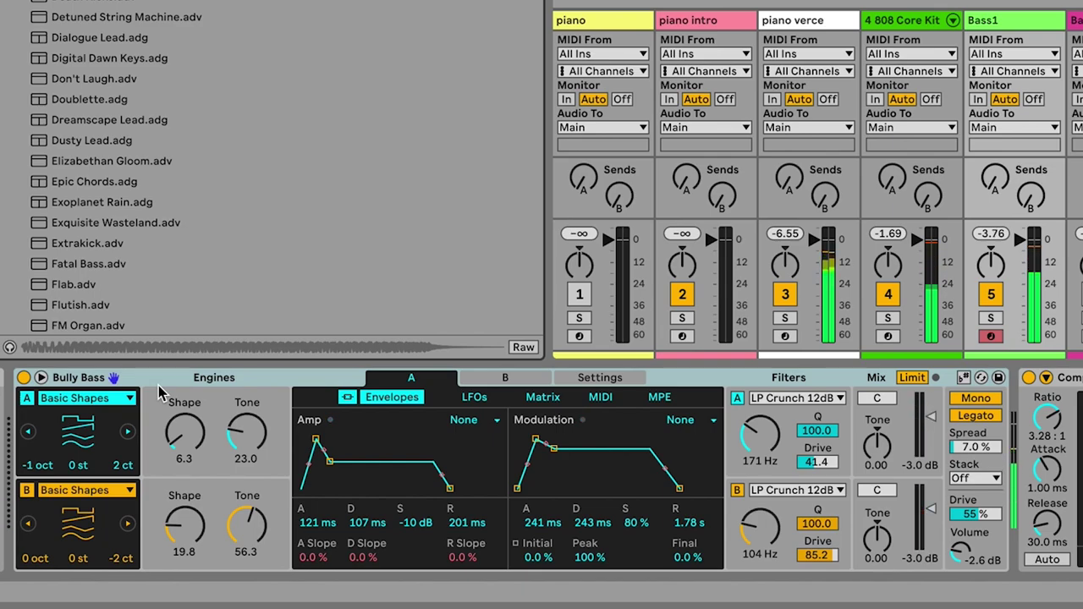
mouse_move(180, 433)
left_mouse_down()
mouse_move(179, 357)
mouse_move(180, 418)
left_mouse_up()
mouse_move(245, 433)
left_mouse_down()
mouse_move(246, 378)
mouse_move(245, 428)
left_mouse_up()
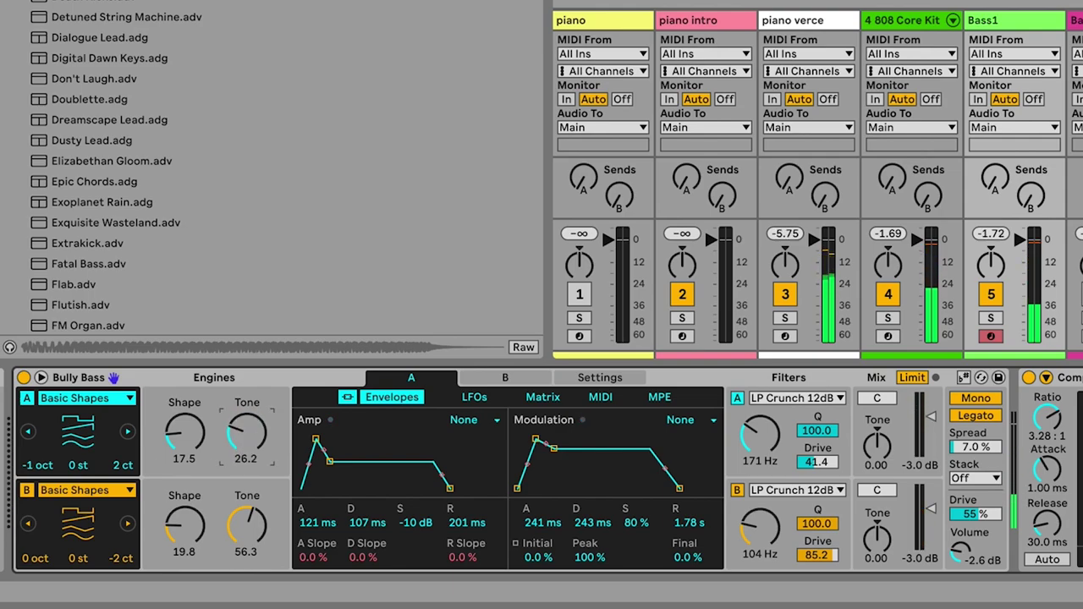
left_click_drag(331, 462, 351, 477)
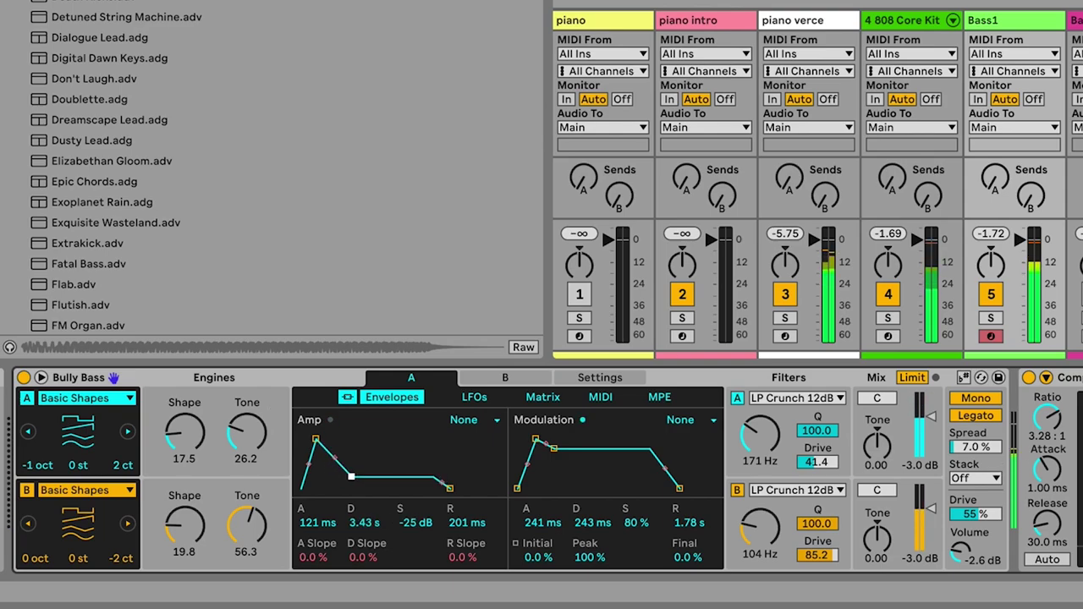
- Try increasing engine A's LFO 1 rate and the first LFO 1 FX amount in Bully Bass
left_click(473, 398)
left_click_drag(357, 535, 356, 513)
left_click_drag(520, 540, 520, 513)
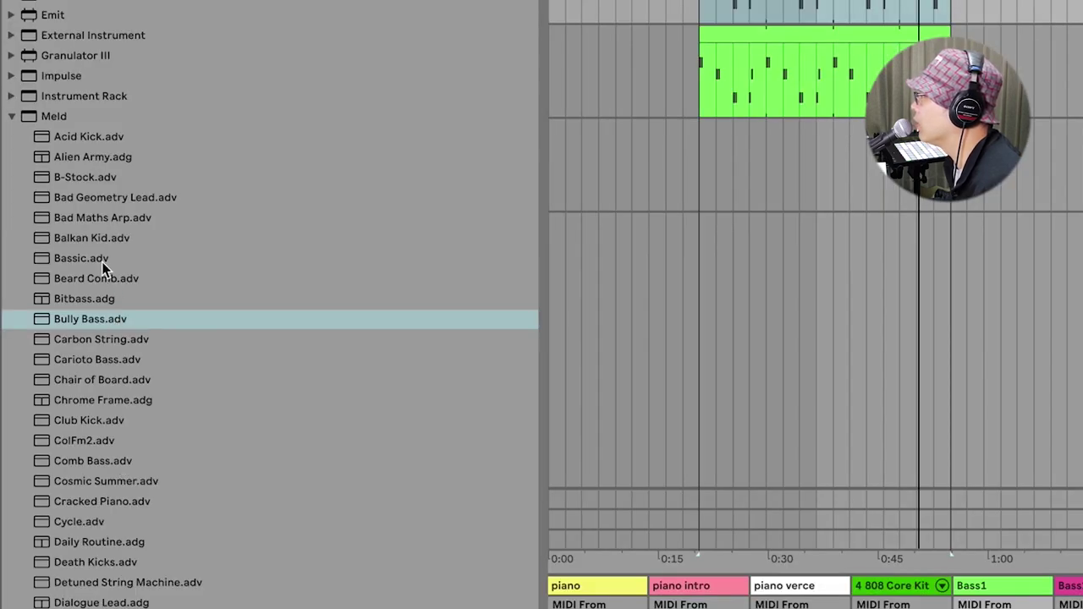
- Replace the Meld sound on Bass1 with the Bassic.adv preset, and play it in the arrangement and soloed
left_click(93, 259)
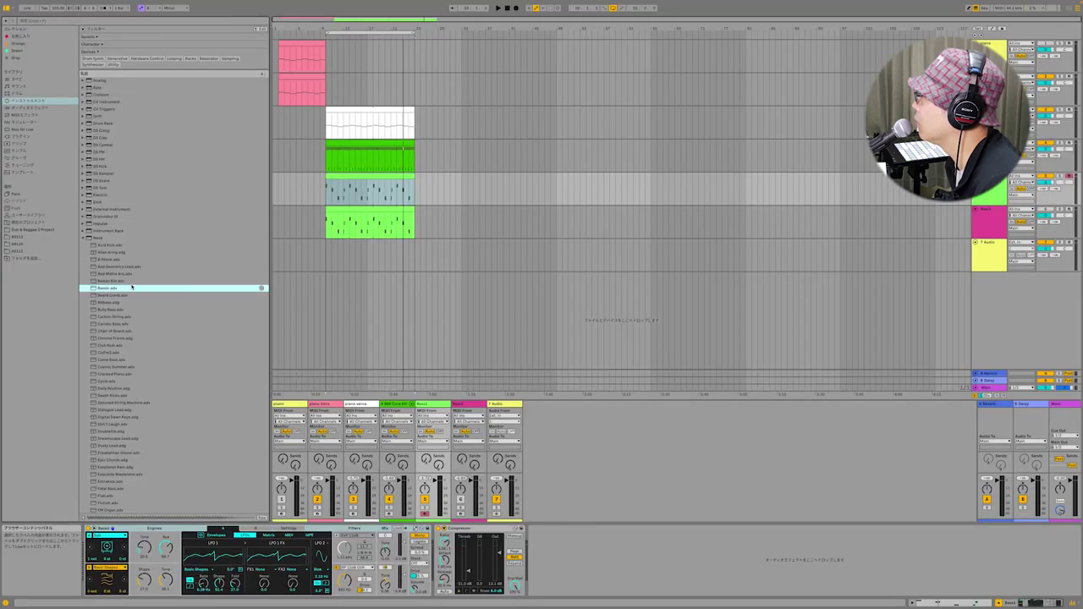
left_click(352, 178)
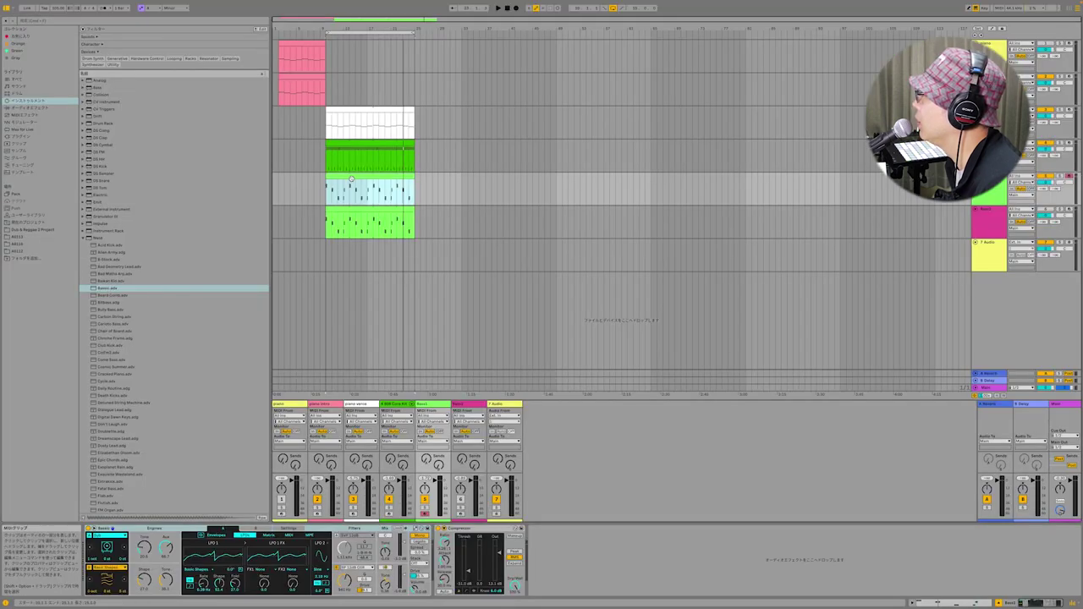
left_click(497, 8)
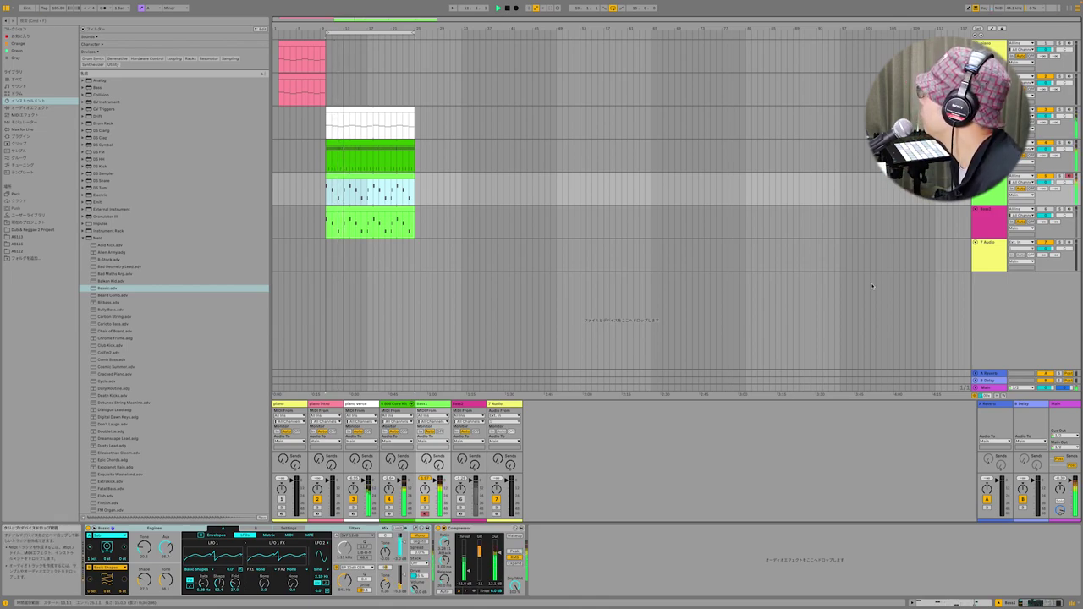
left_click(1058, 179)
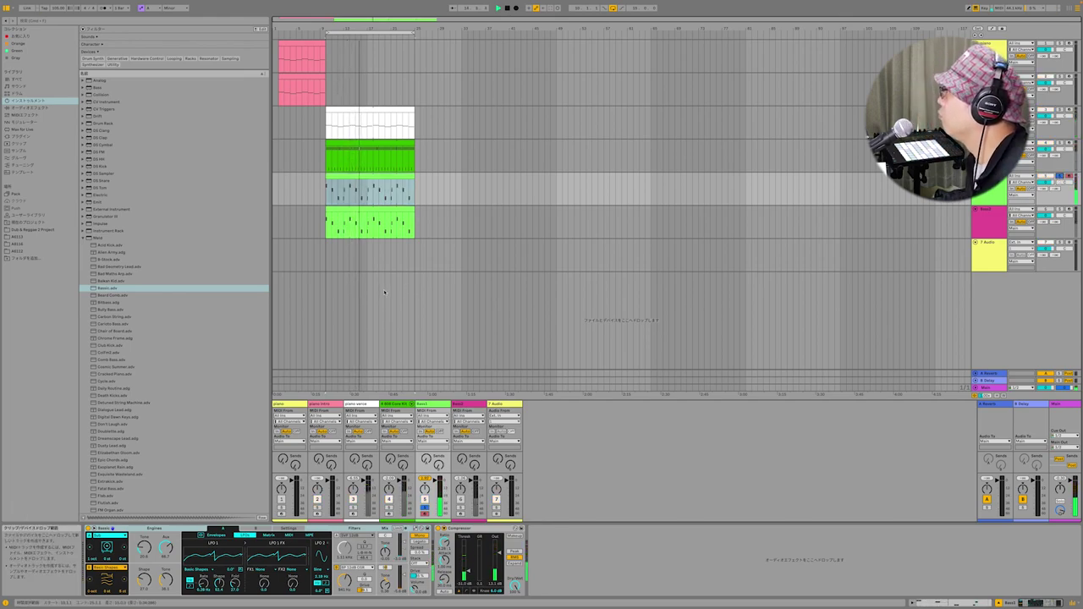
- Open the Bass1 clip's notes and reduce the height of the note editor
left_click(395, 178)
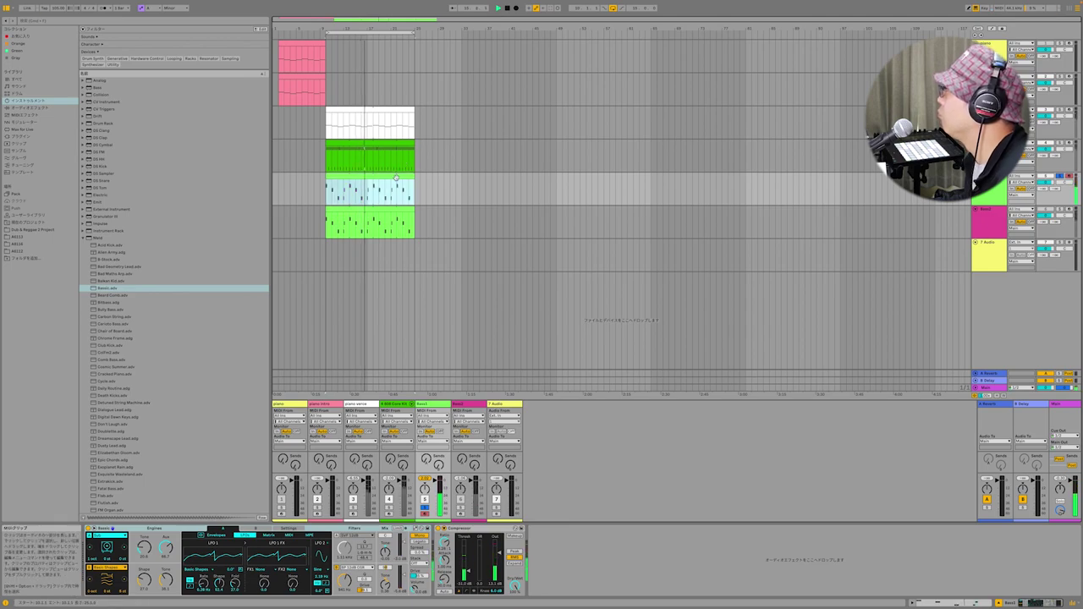
left_click(946, 602)
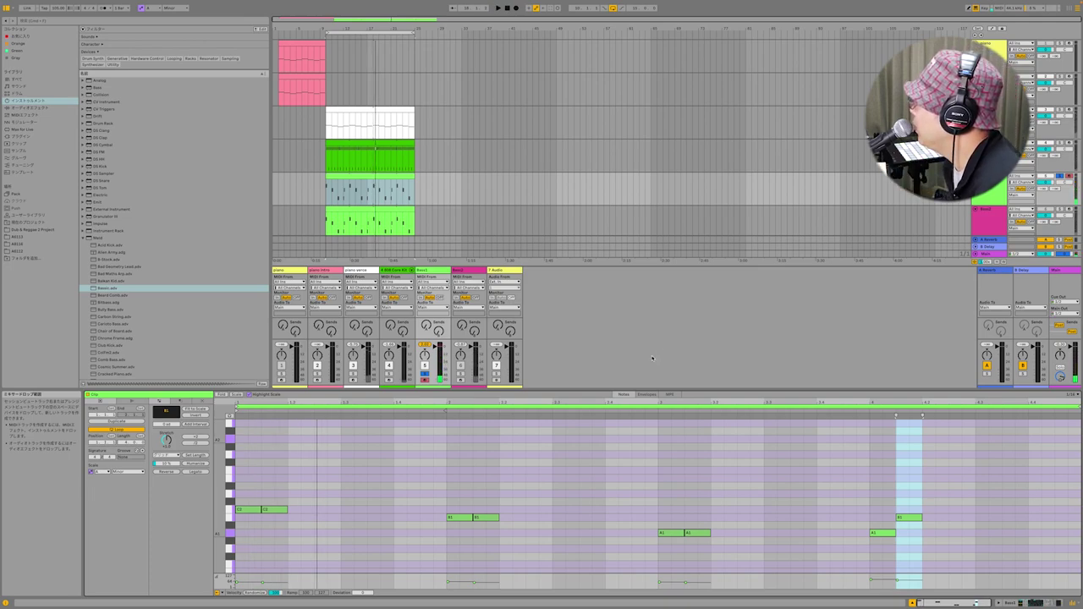
left_click_drag(592, 389, 590, 414)
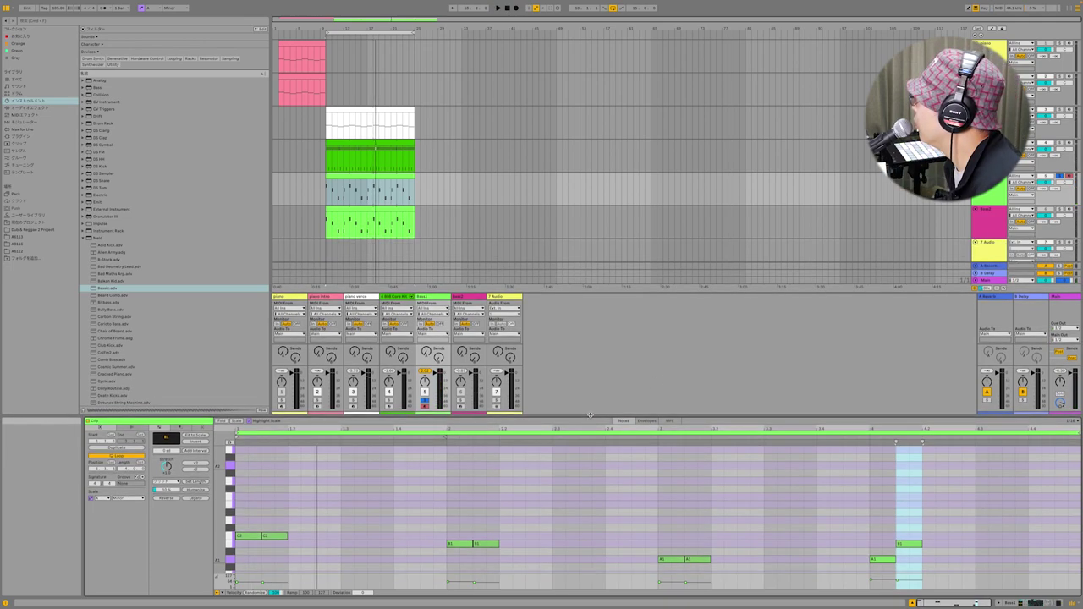
- Solo the Bass2 track and play its Scarbee Rickenbacker Bass sound for comparison
left_click(988, 229)
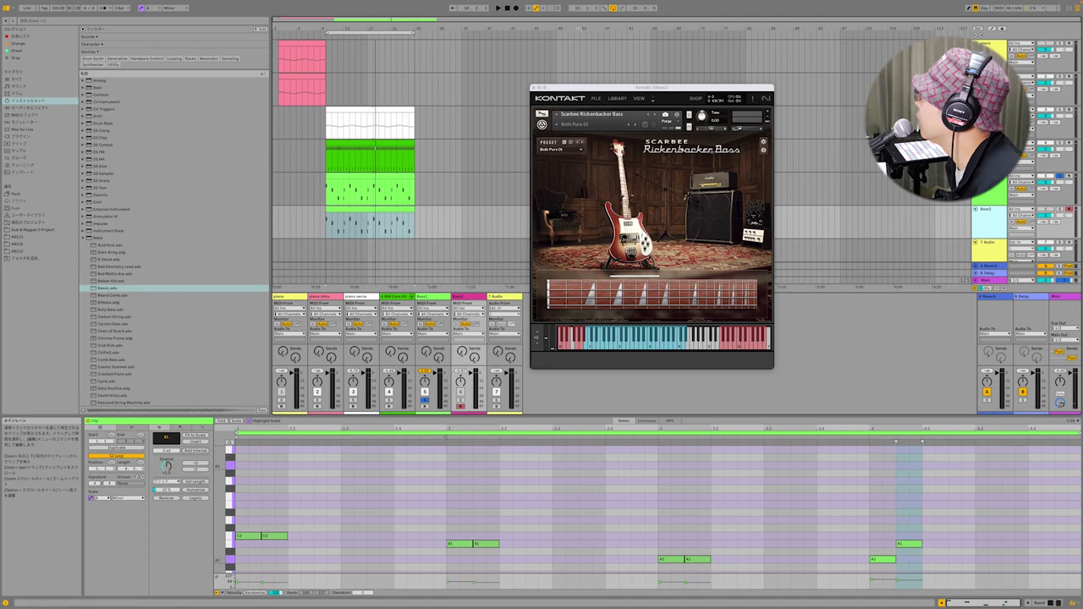
left_click(1060, 209)
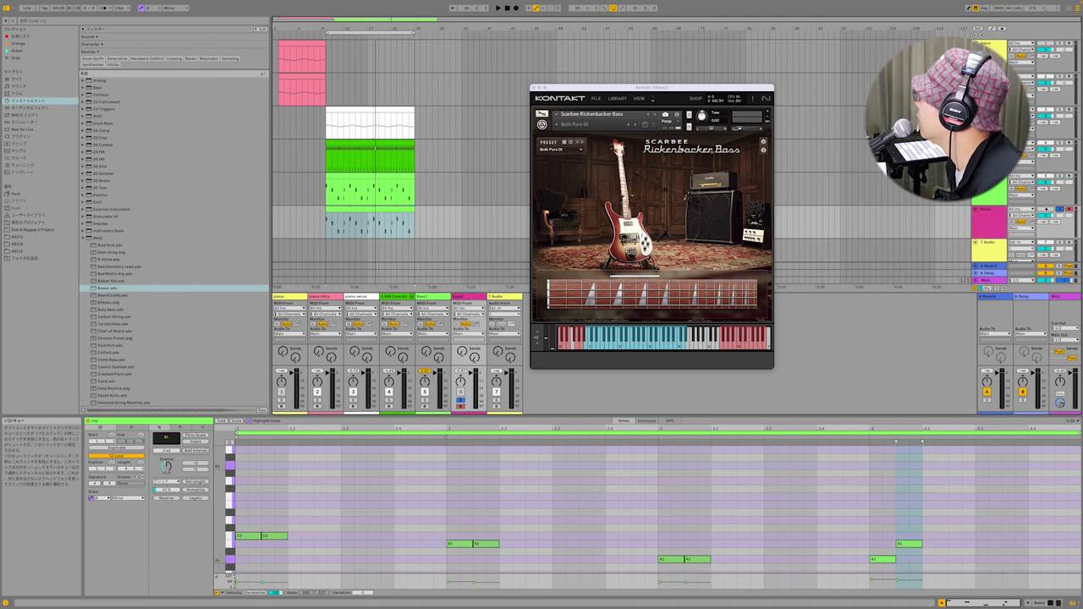
left_click(498, 8)
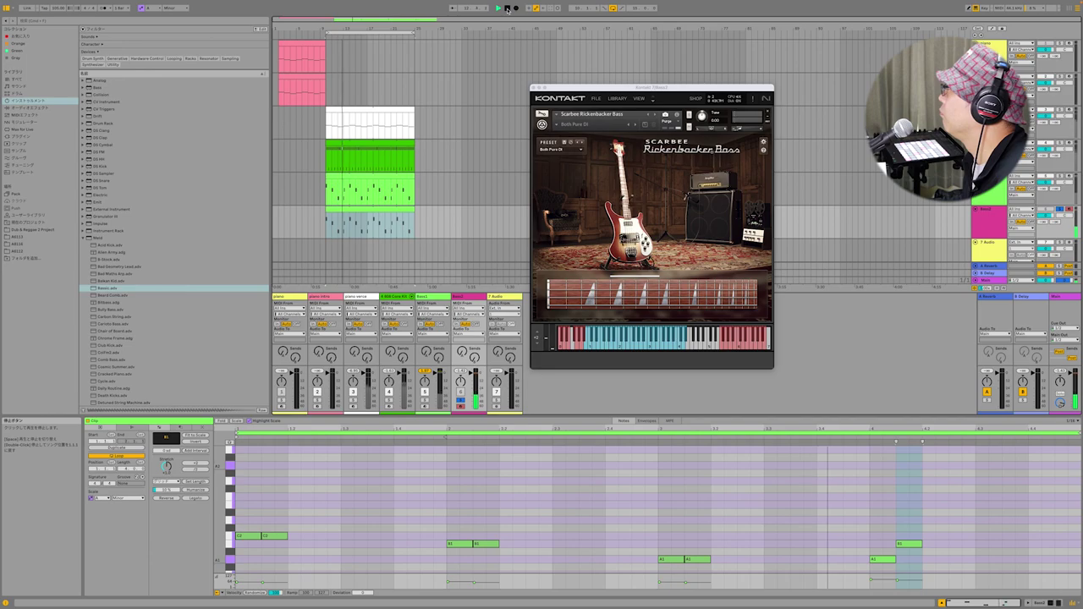
left_click(507, 8)
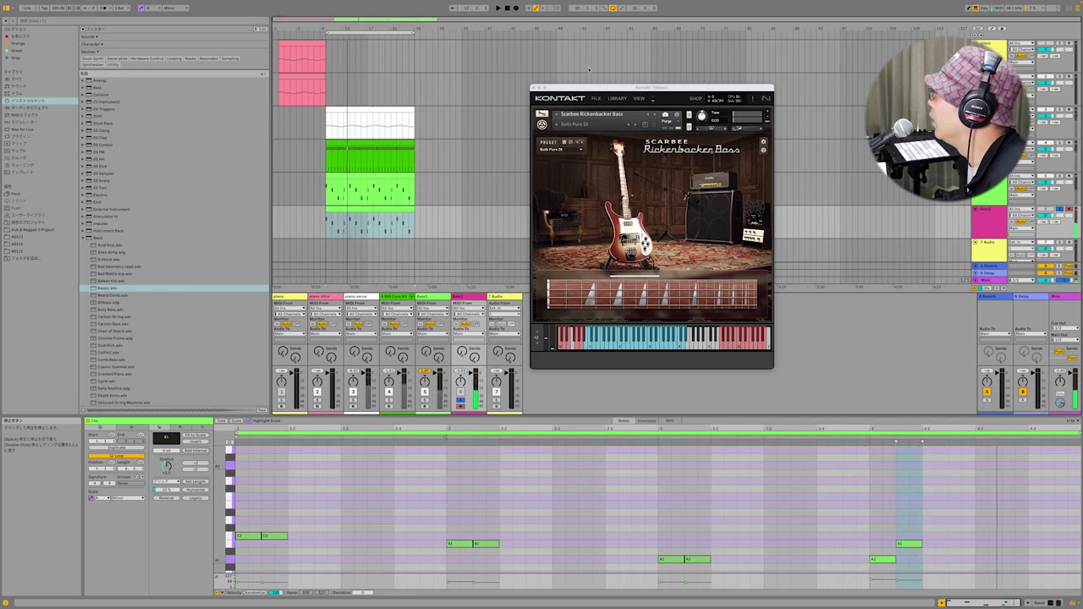
- Play Bass1 soloed from its device view, and examine engine A's oscillator types while keeping Sub
left_click(987, 197)
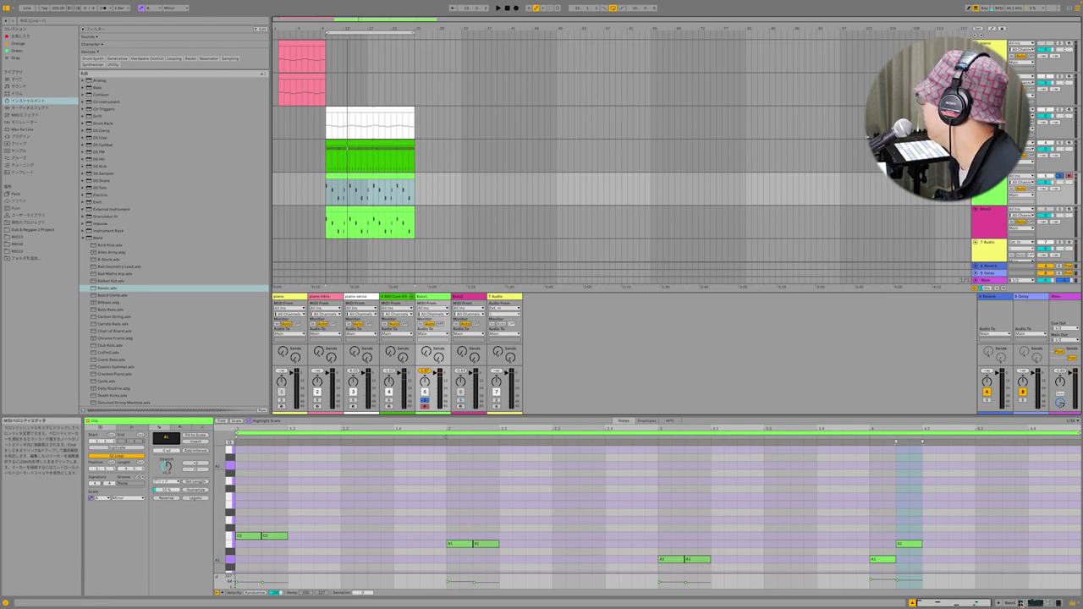
left_click(1034, 603)
key("space")
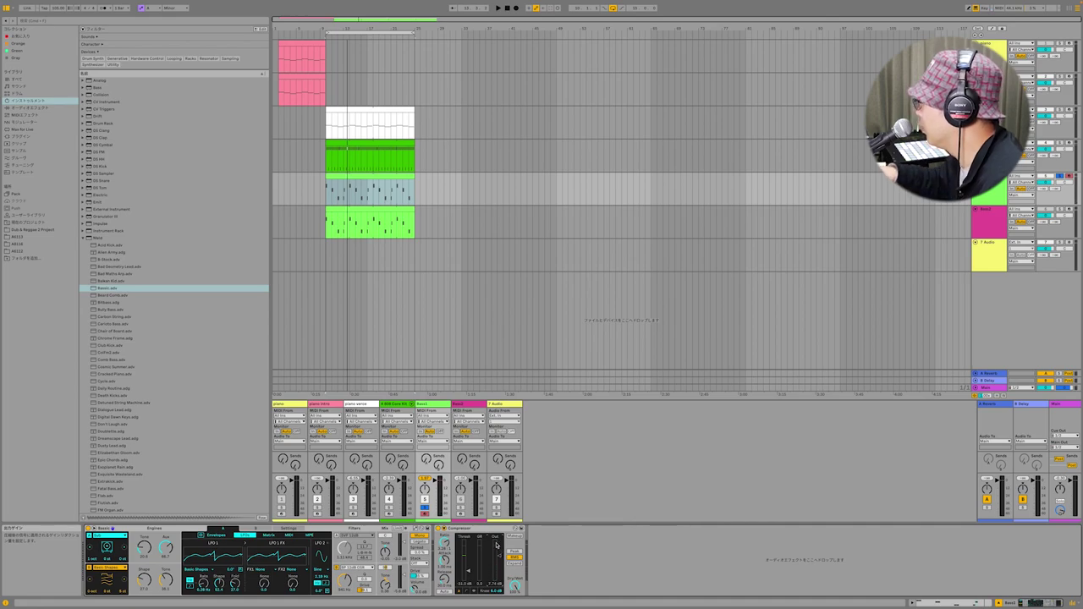
key("space")
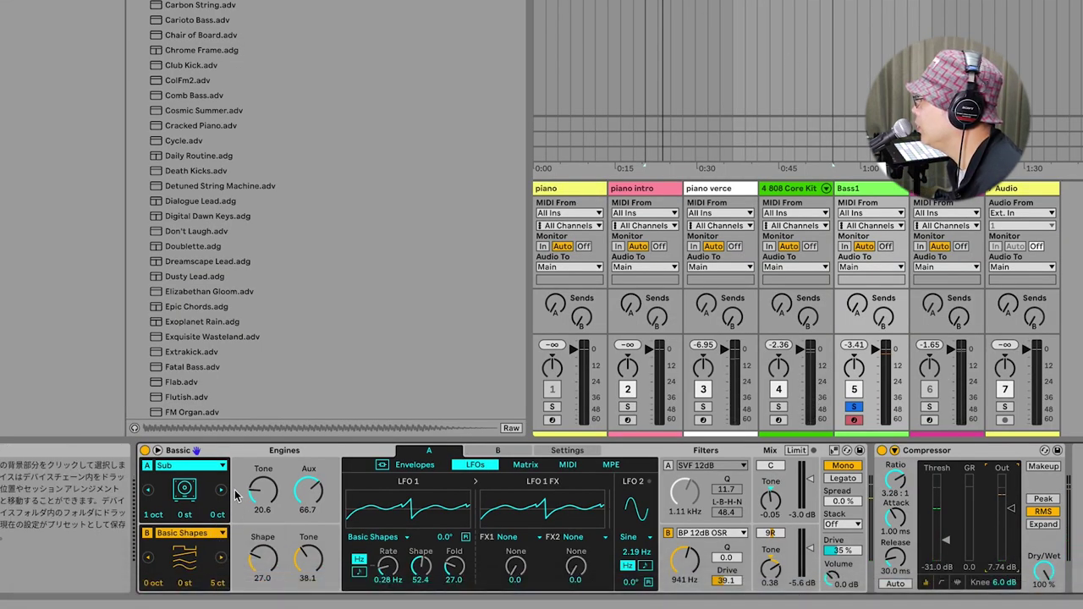
left_click(213, 471)
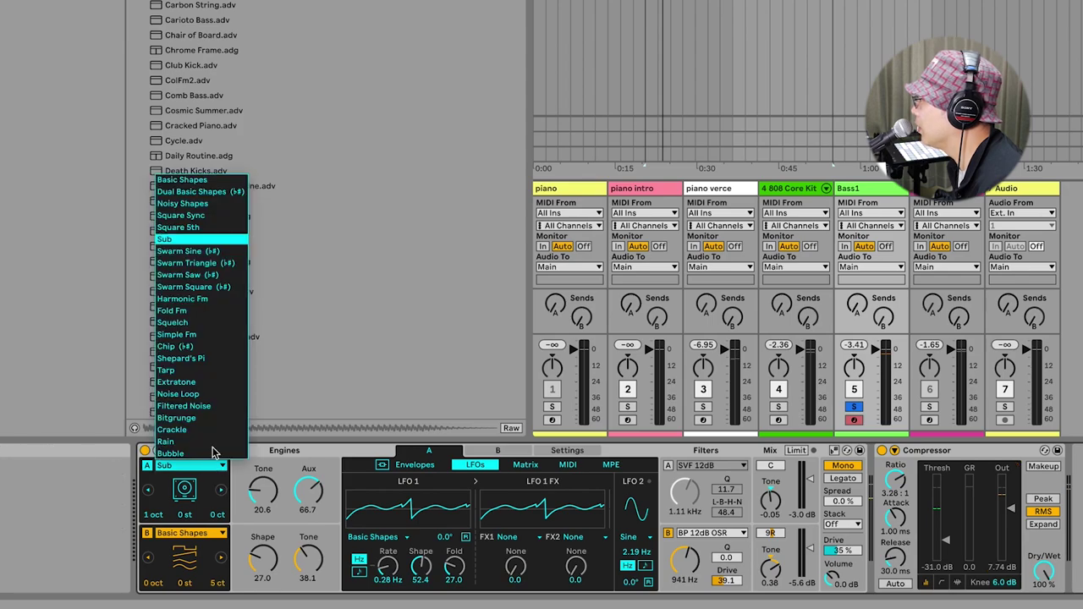
left_click(211, 239)
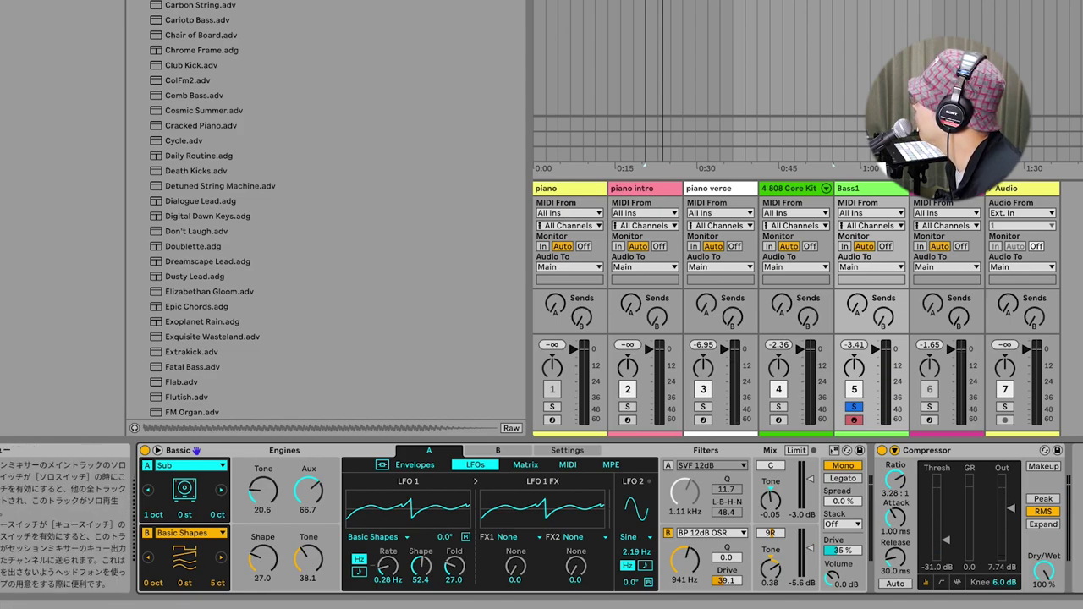
- Play the arrangement with Bass1 unsoloed and Bass2 activated as a layer, and raise the output gain of Bass2's Compressor
left_click(854, 407)
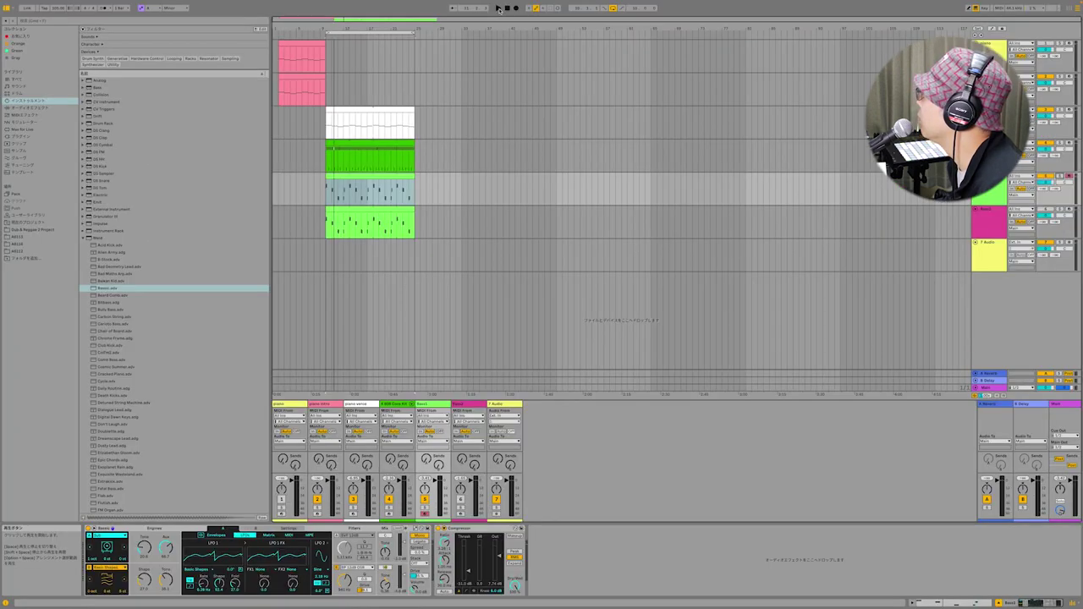
left_click(499, 8)
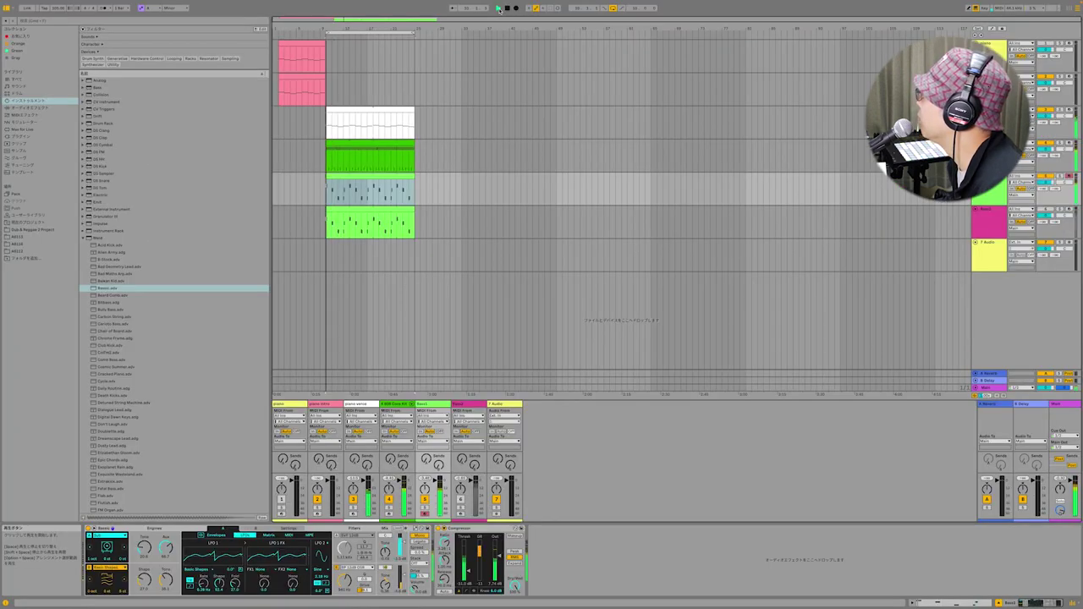
left_click(1046, 210)
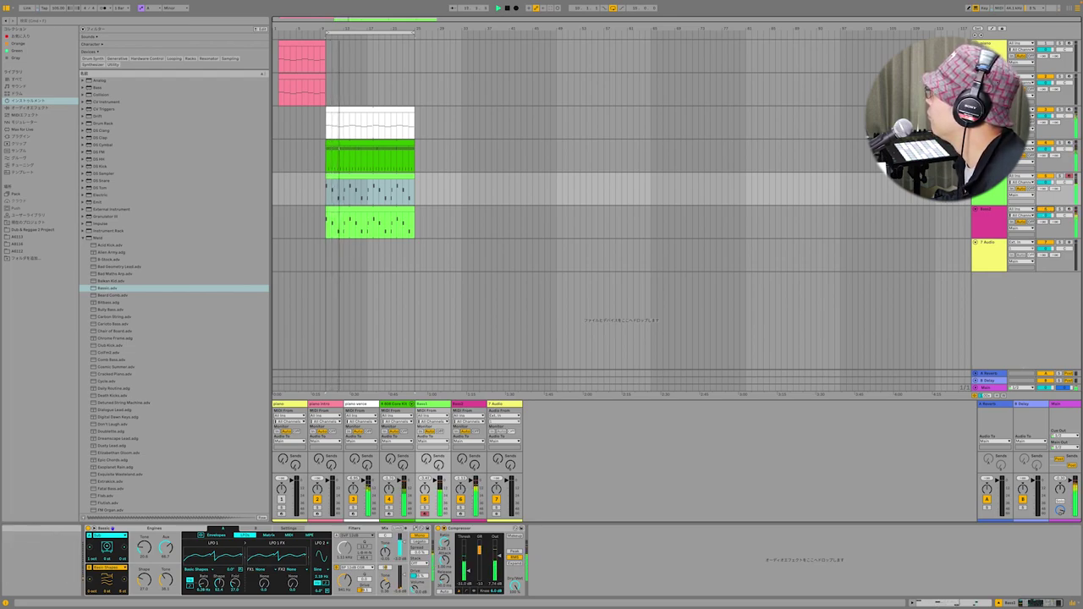
left_click(989, 210)
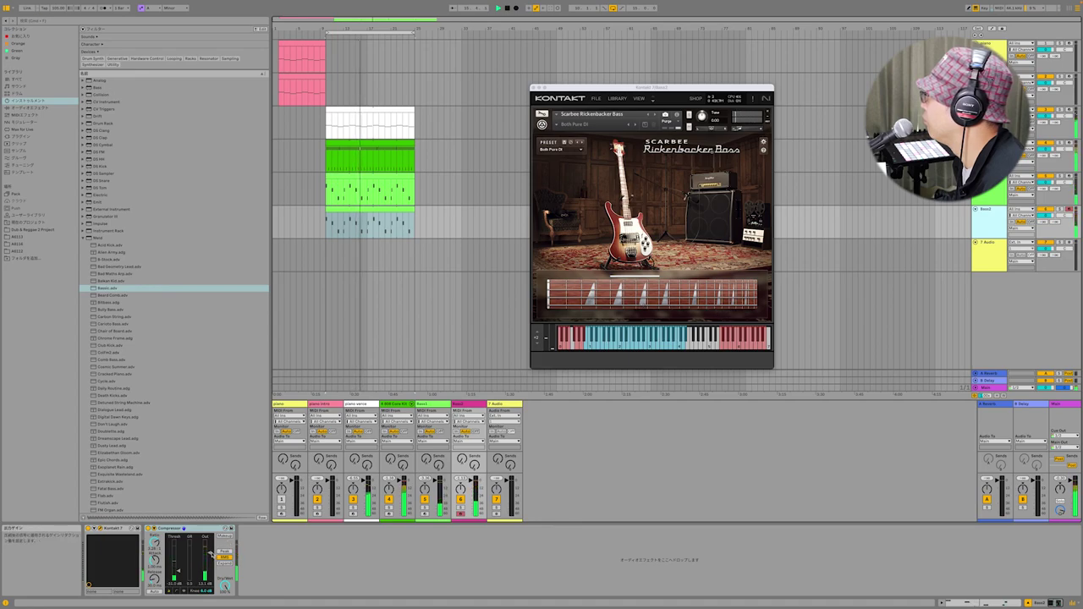
left_click_drag(210, 554, 211, 553)
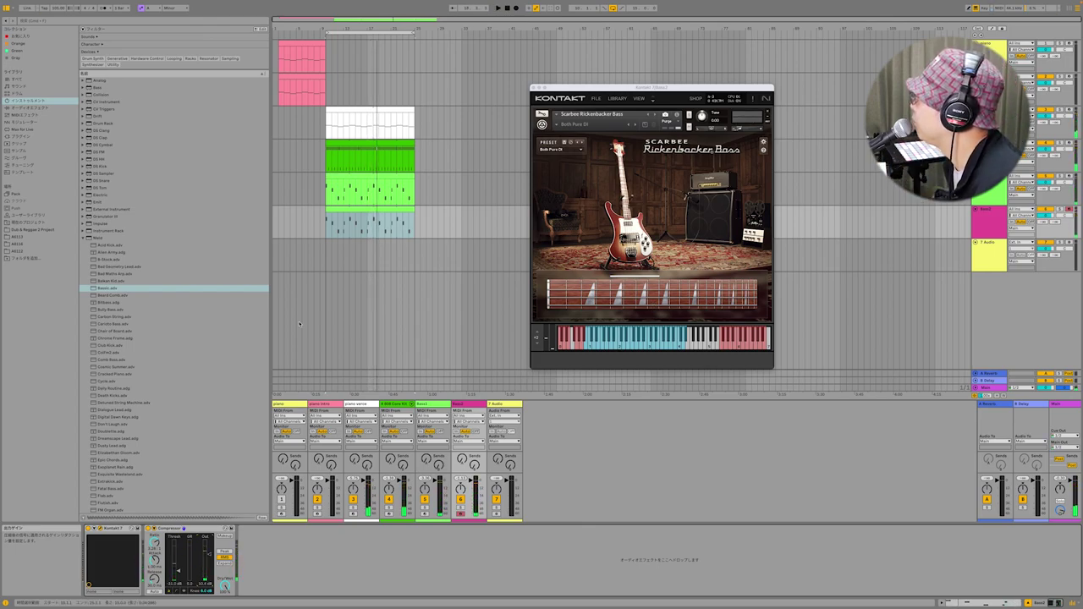
- Examine the Bassic preset's expanded modulation matrix on Bass1, plus its settings and both engines' LFOs
left_click(370, 191)
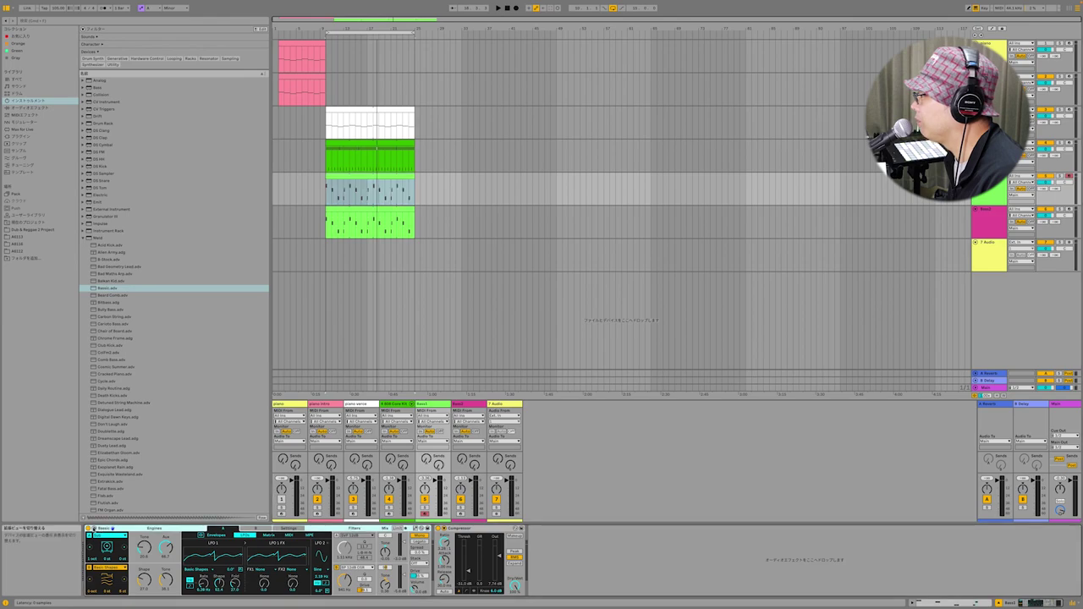
left_click(95, 528)
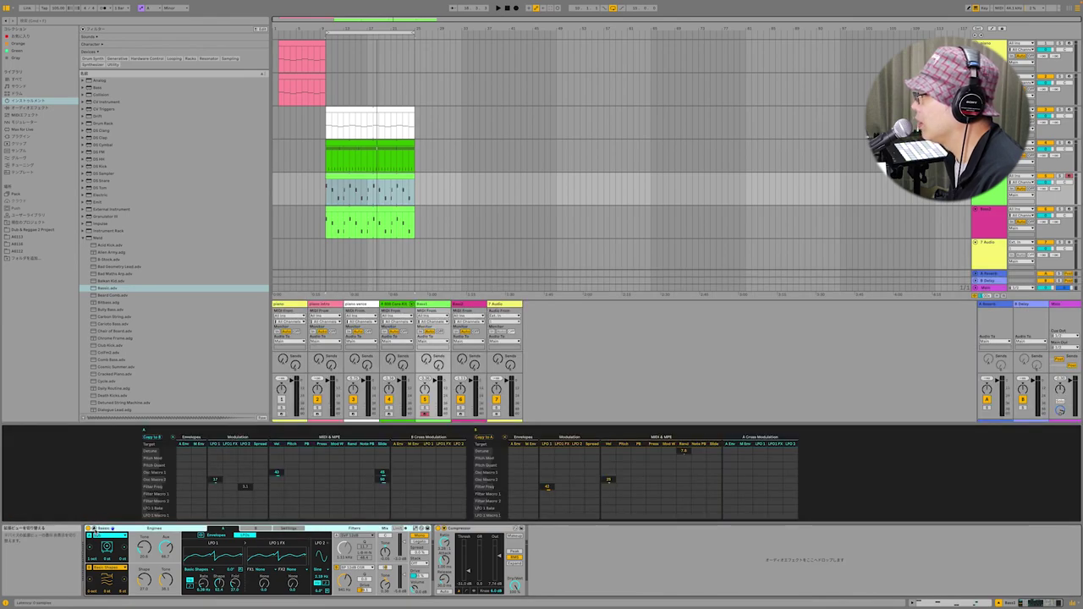
left_click(94, 529)
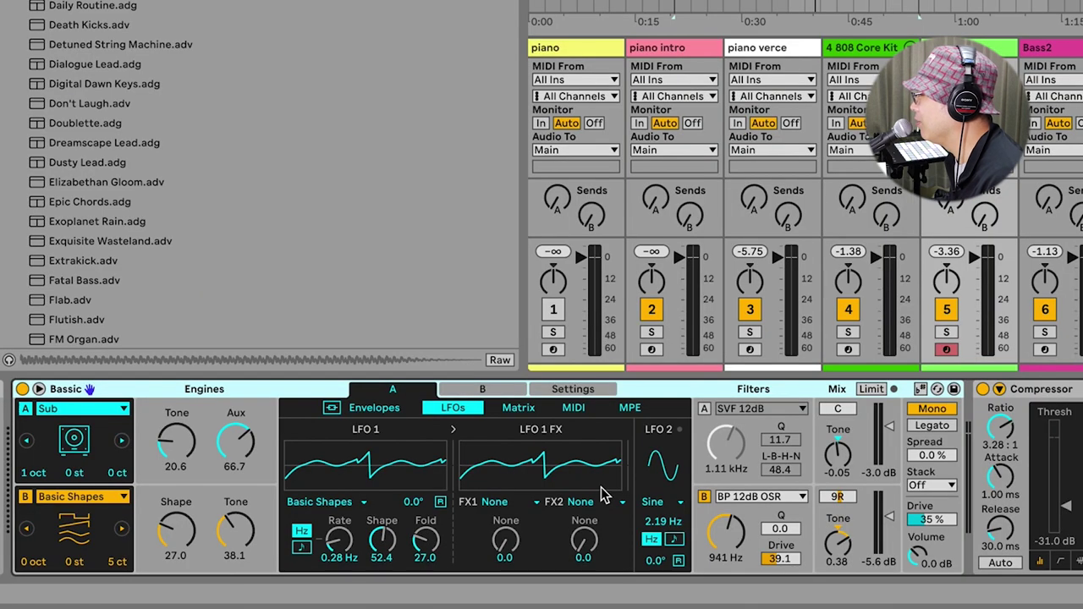
left_click(550, 391)
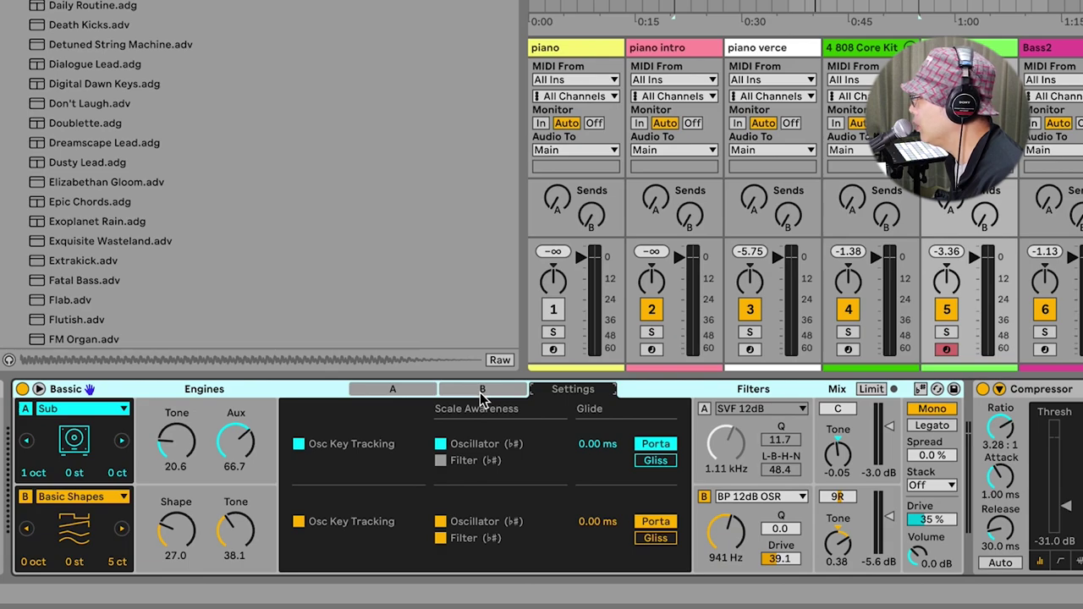
left_click(480, 394)
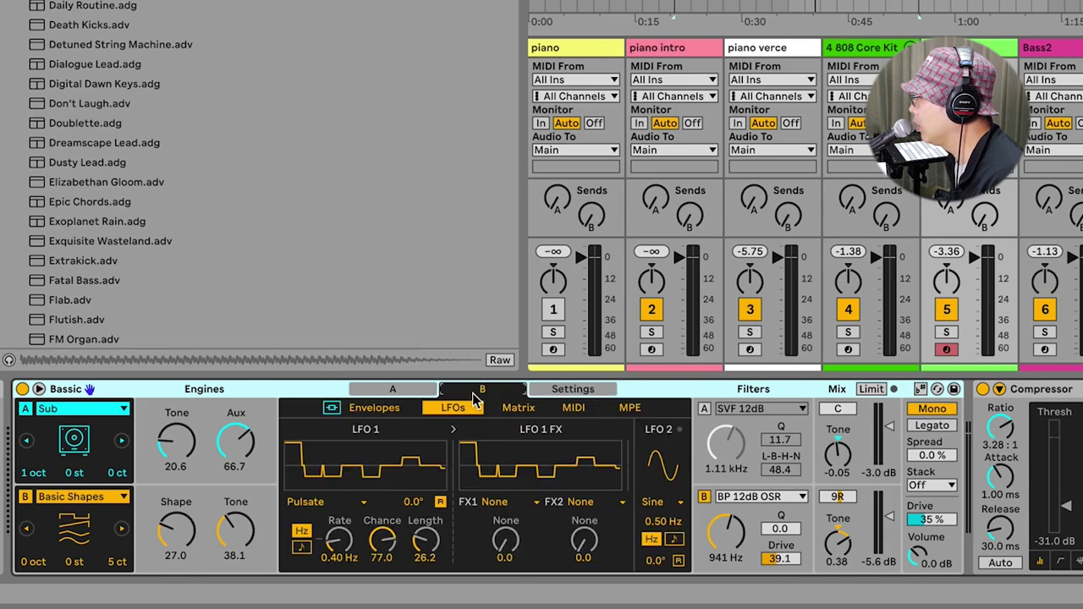
left_click(398, 391)
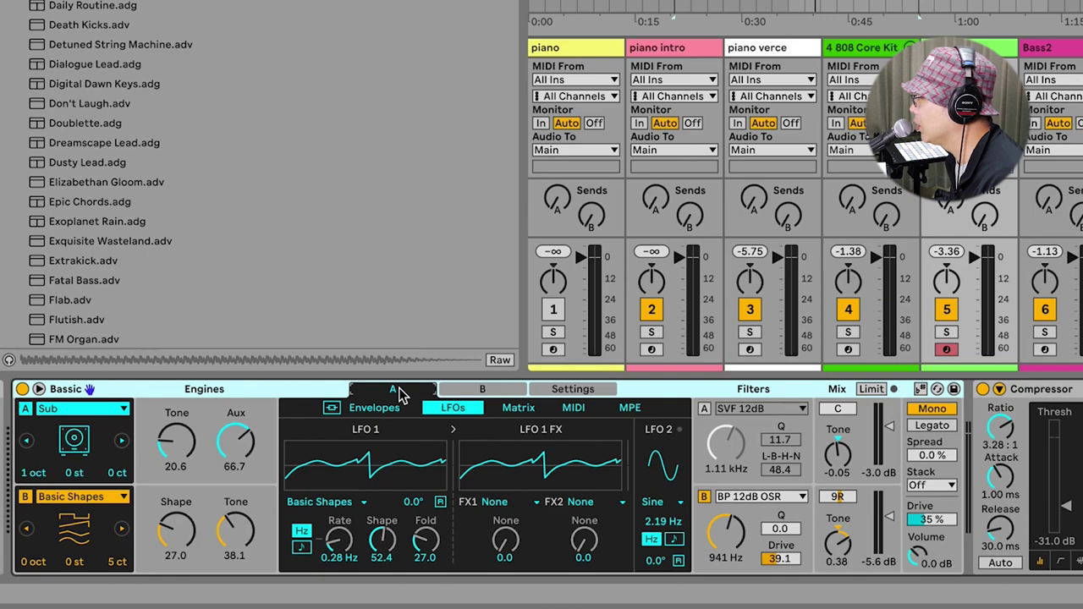